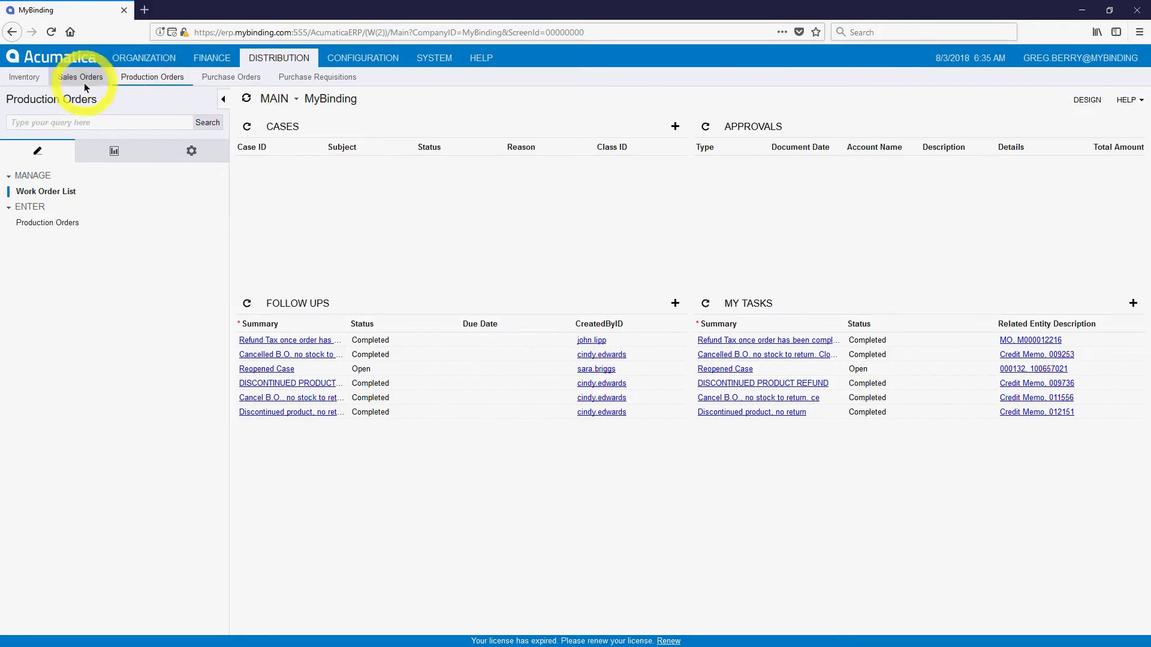
Open the most recent sales order in the Distribution sales orders and select its MYMP168.5X11BK line
{"action": "left_click", "coordinate": [86, 77]}
{"action": "left_click", "coordinate": [48, 192]}
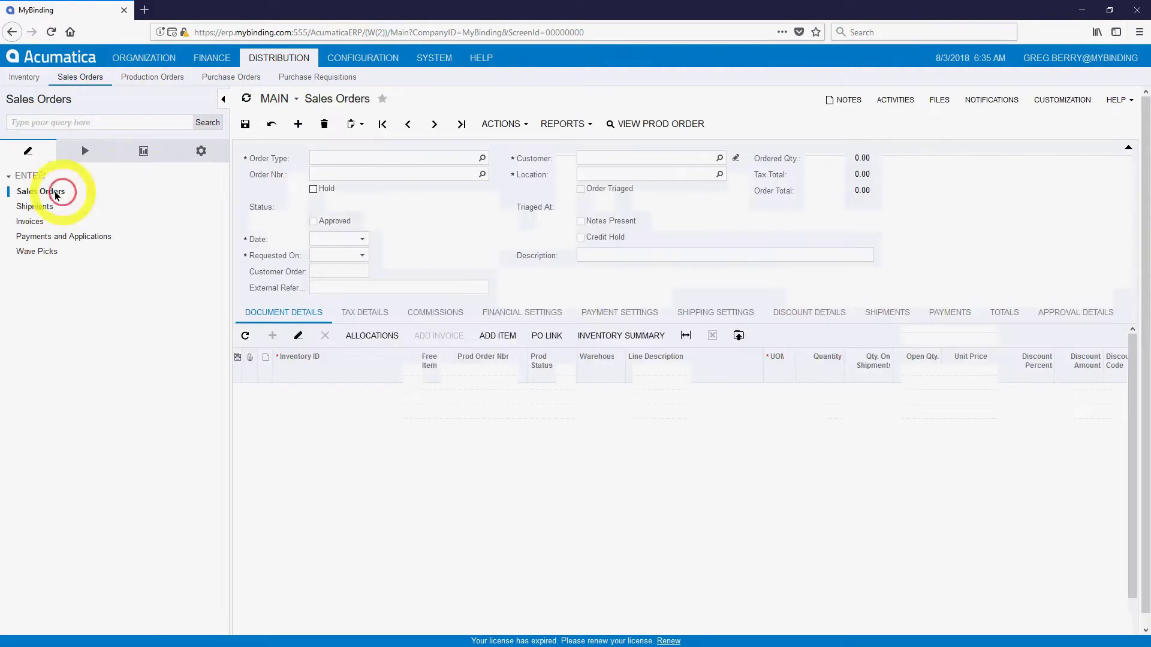
{"action": "left_click", "coordinate": [463, 125]}
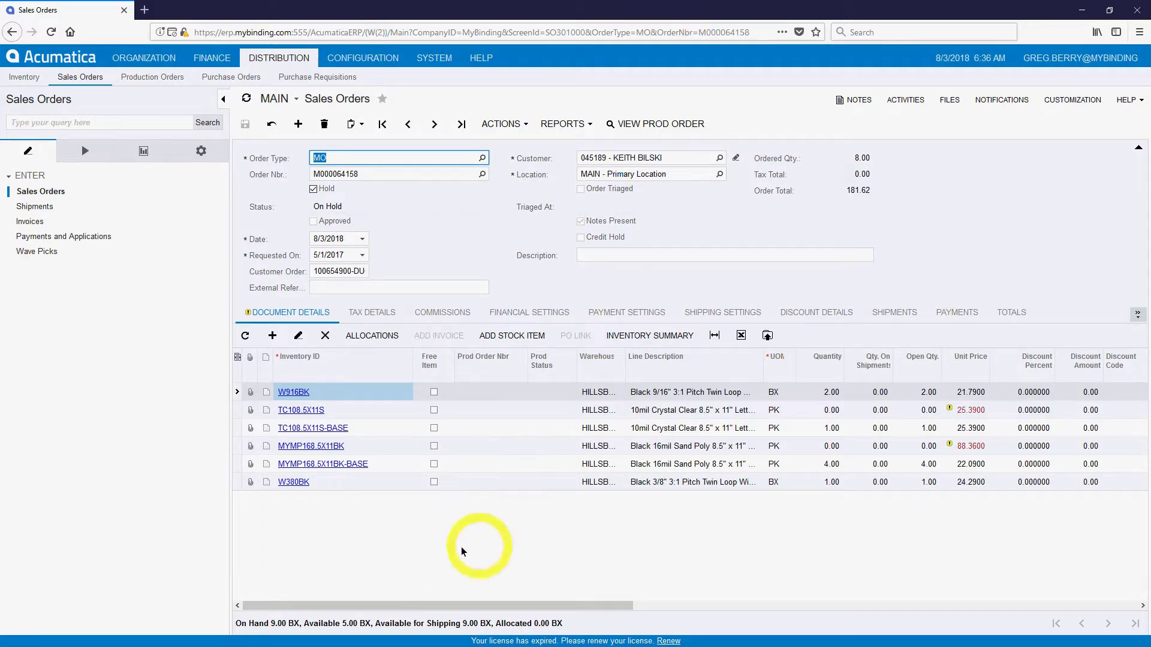
{"action": "left_click_drag", "start_coordinate": [451, 603], "coordinate": [332, 613]}
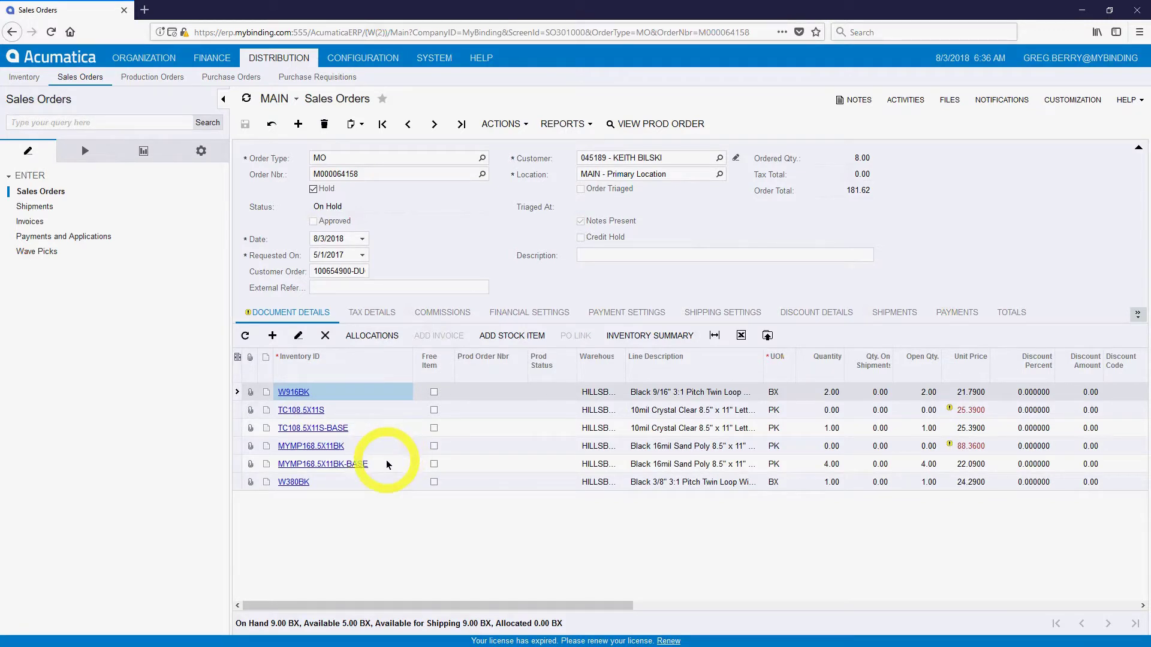
{"action": "left_click", "coordinate": [350, 447]}
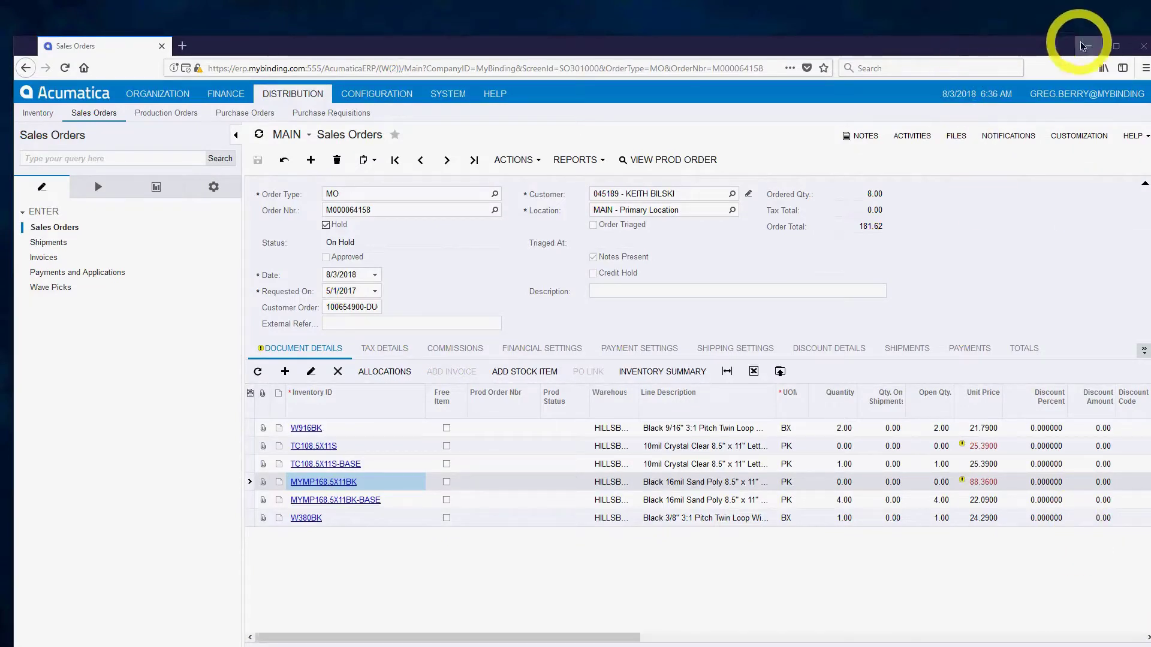
Bring the second browser window showing Composite Stock Items onto this screen and maximize it
{"action": "left_click", "coordinate": [1118, 48]}
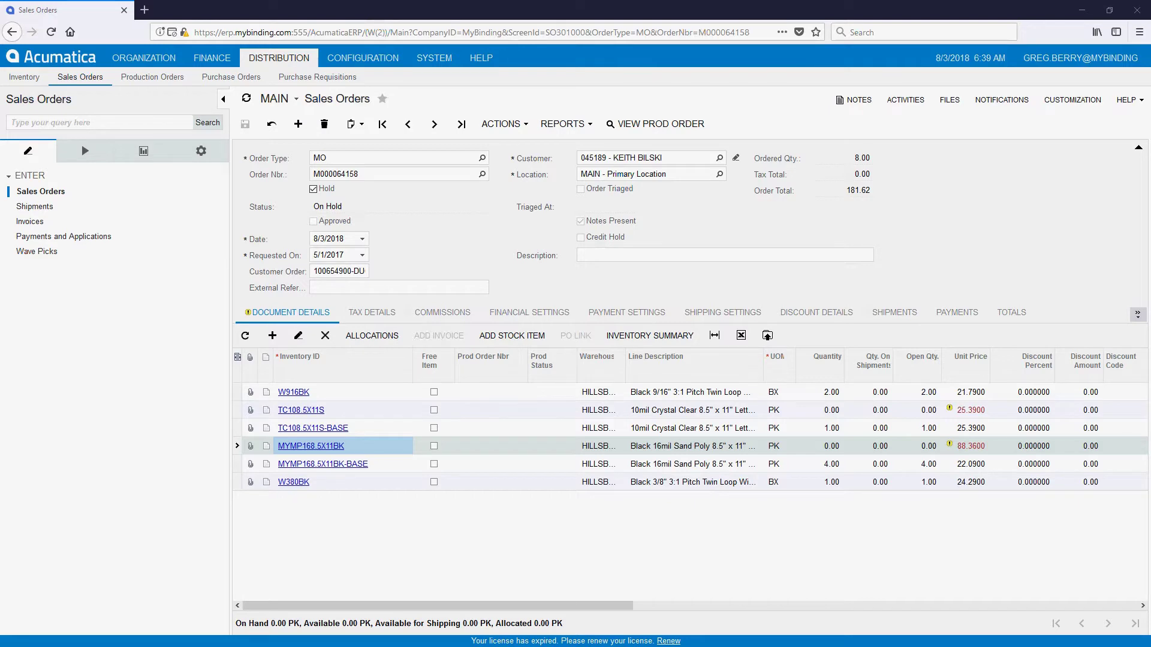
{"action": "left_click_drag", "start_coordinate": [899, 646], "coordinate": [605, 102]}
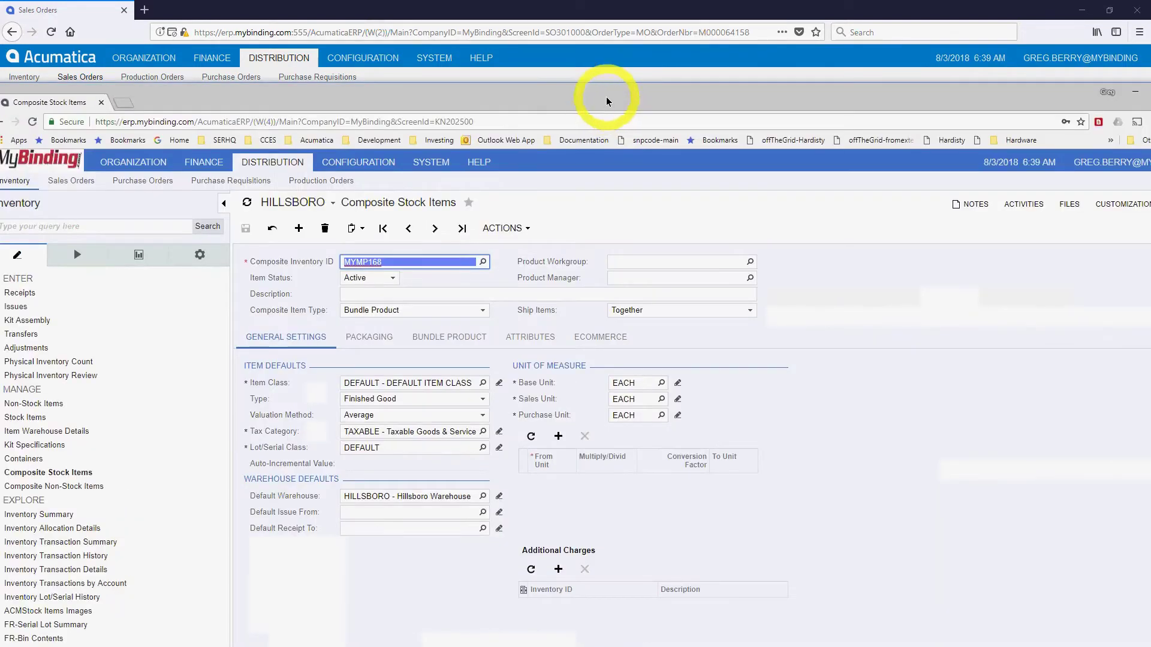
{"action": "left_click", "coordinate": [607, 91]}
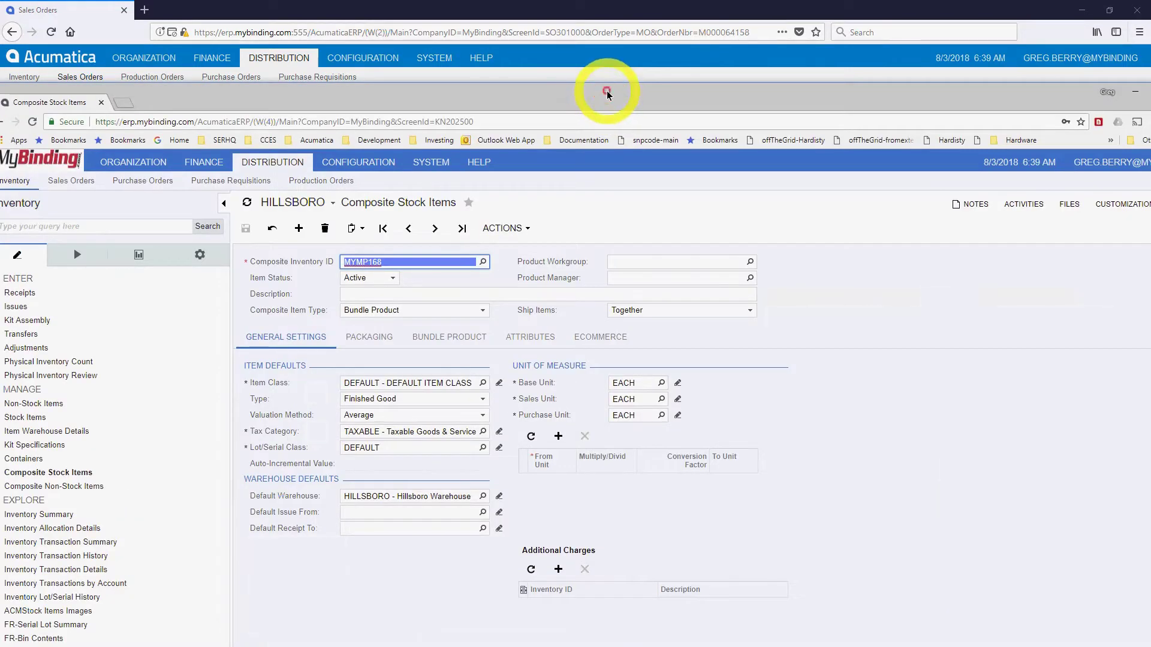
{"action": "double_click", "coordinate": [607, 90]}
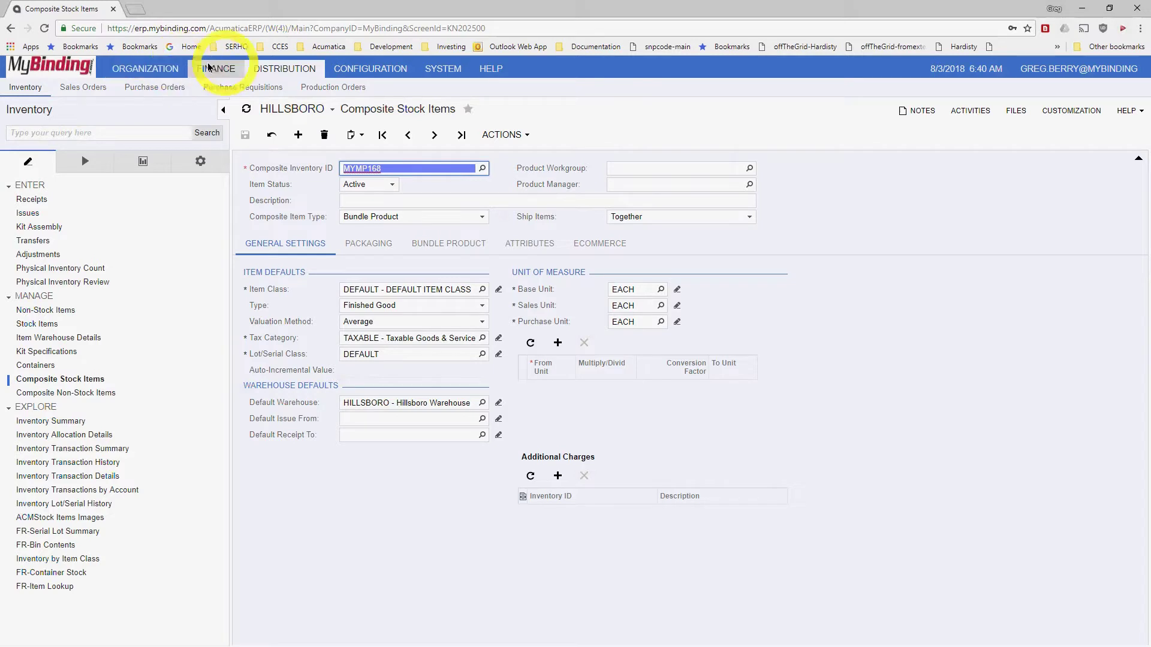
Leave Composite Stock Items without saving and open the most recent sales order of the HILLSBORO branch
{"action": "left_click", "coordinate": [77, 88]}
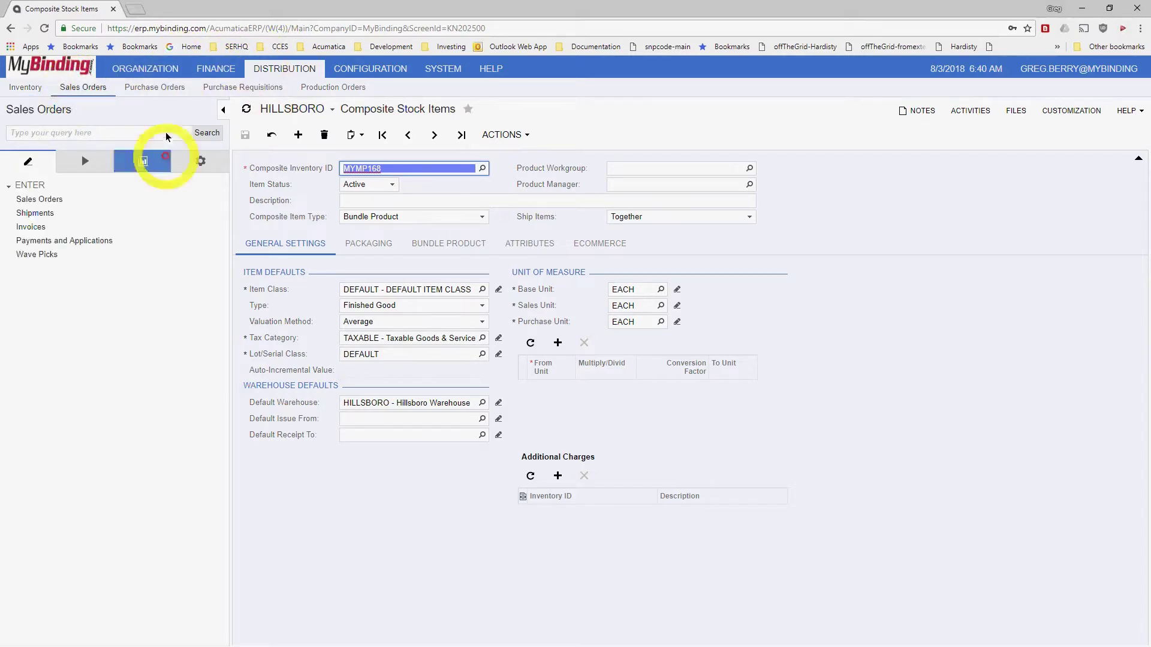
{"action": "left_click", "coordinate": [43, 199]}
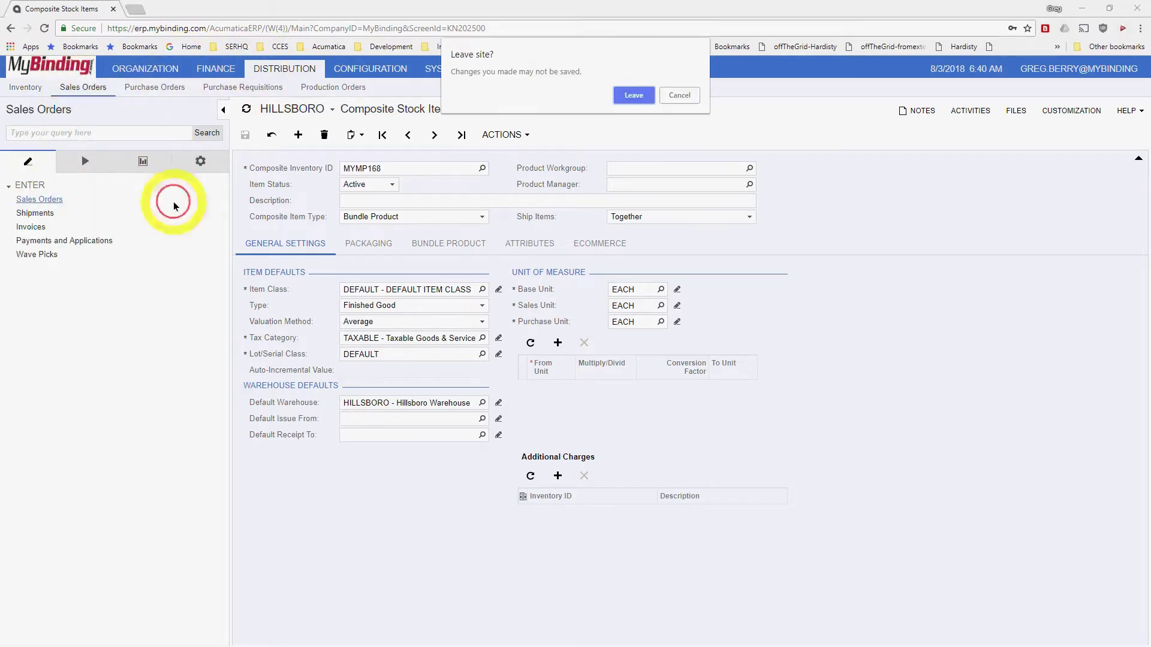
{"action": "left_click", "coordinate": [633, 95]}
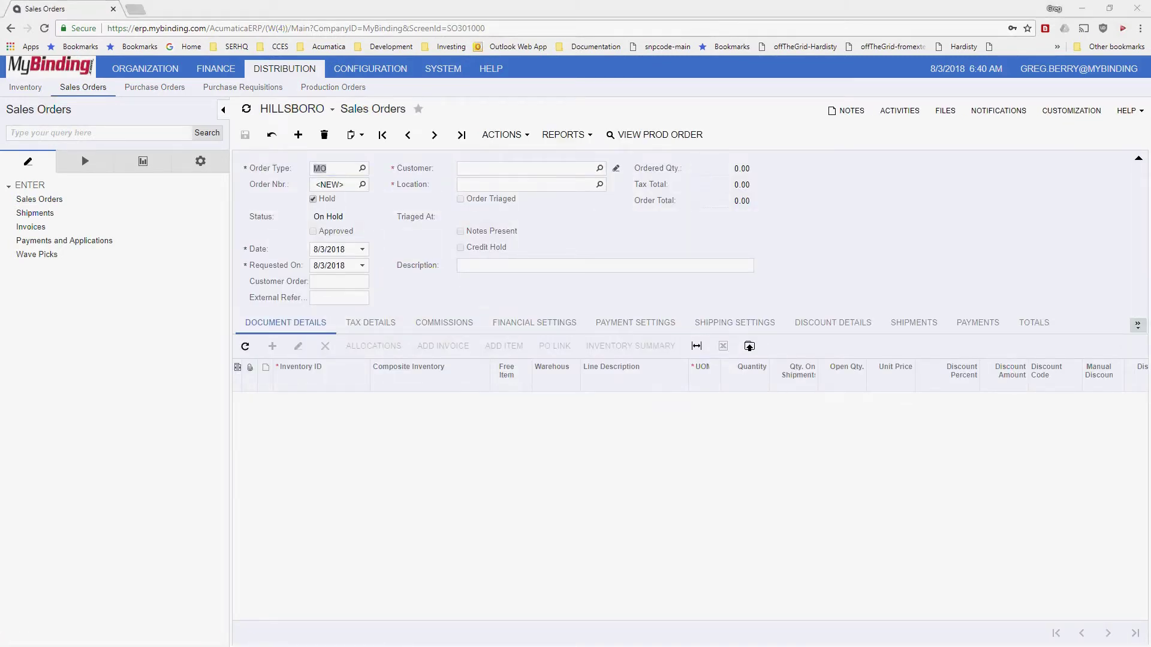
{"action": "left_click", "coordinate": [462, 134]}
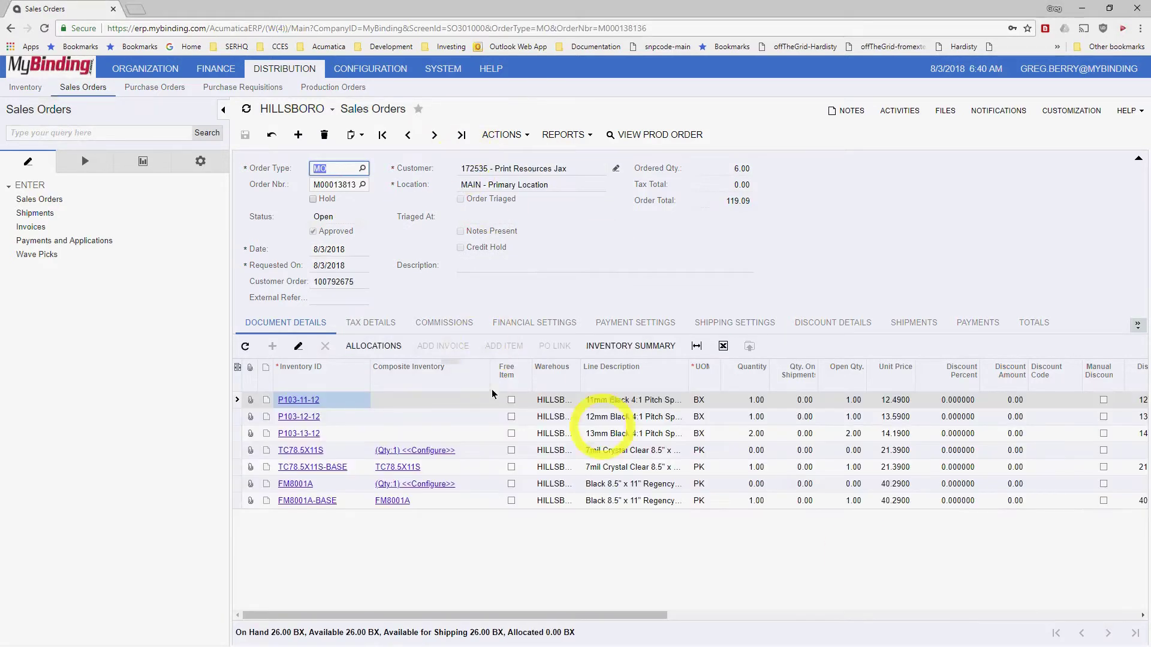
View the composite item configuration of the TC78.5X11S order line, and close it without adding anything
{"action": "left_click", "coordinate": [429, 450]}
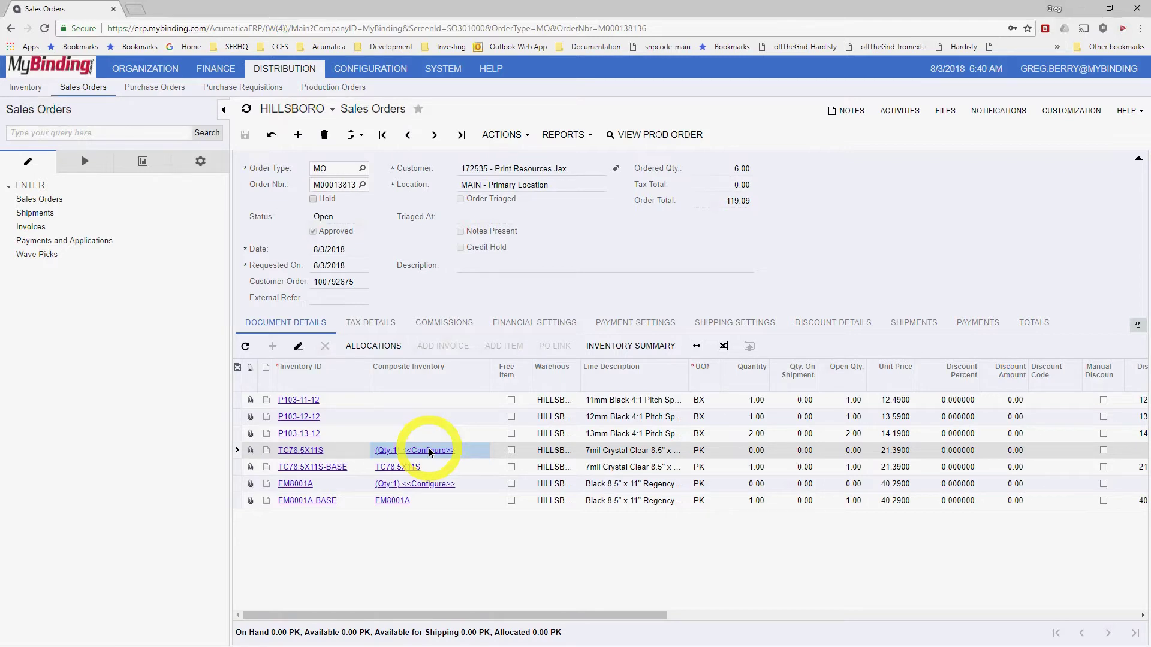
{"action": "left_click", "coordinate": [429, 451]}
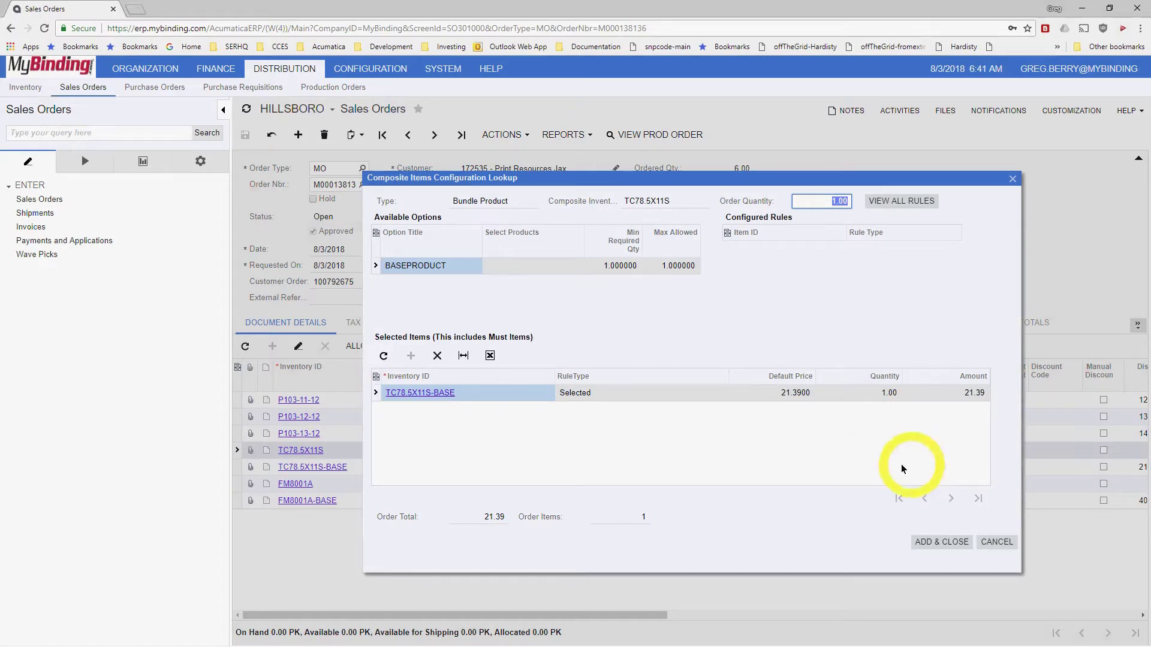
{"action": "left_click", "coordinate": [991, 542]}
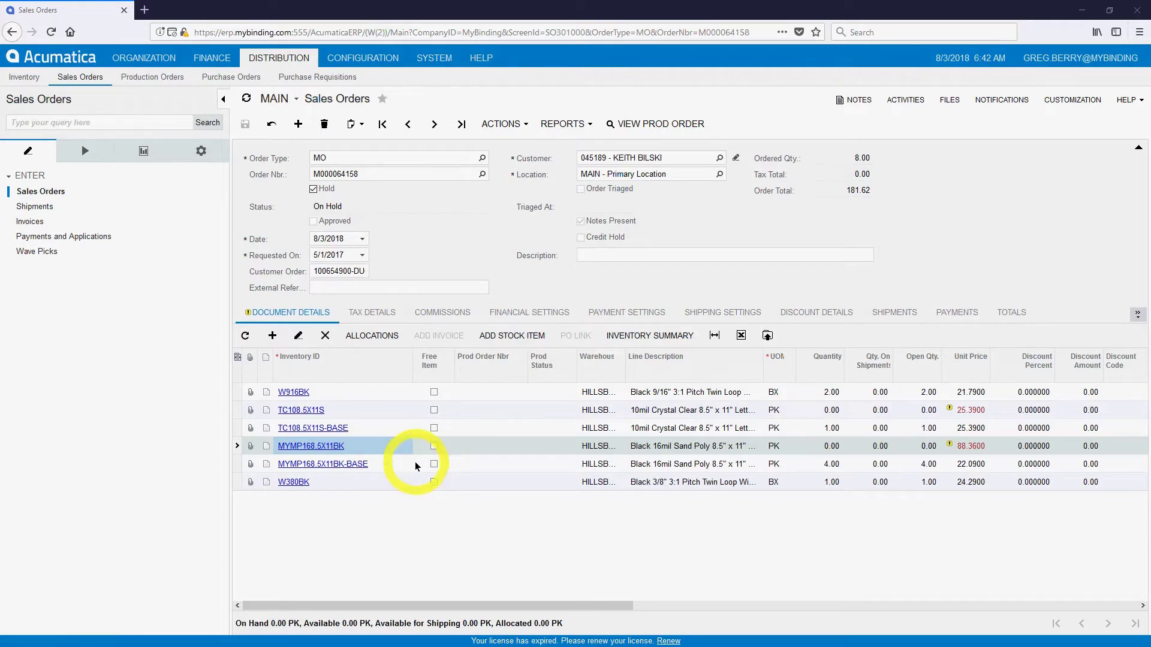
In the MAIN branch window, go back two sales orders and select the MYMP168.5X11BK-BASE line
{"action": "left_click", "coordinate": [434, 124]}
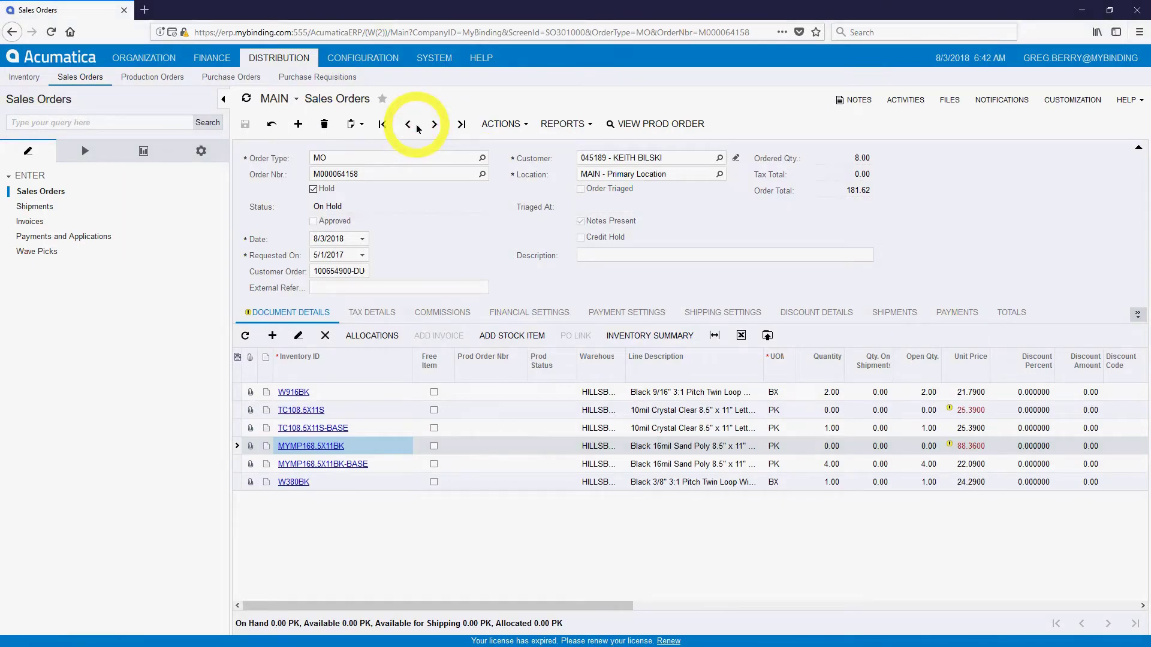
{"action": "left_click", "coordinate": [417, 127]}
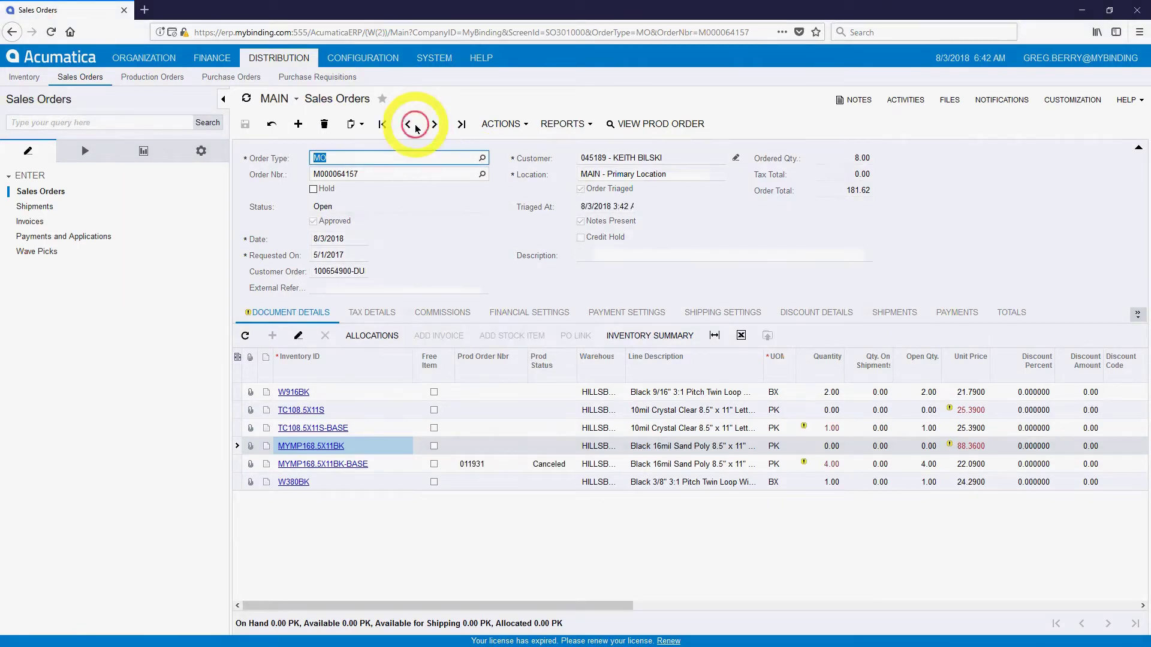
{"action": "left_click", "coordinate": [408, 125]}
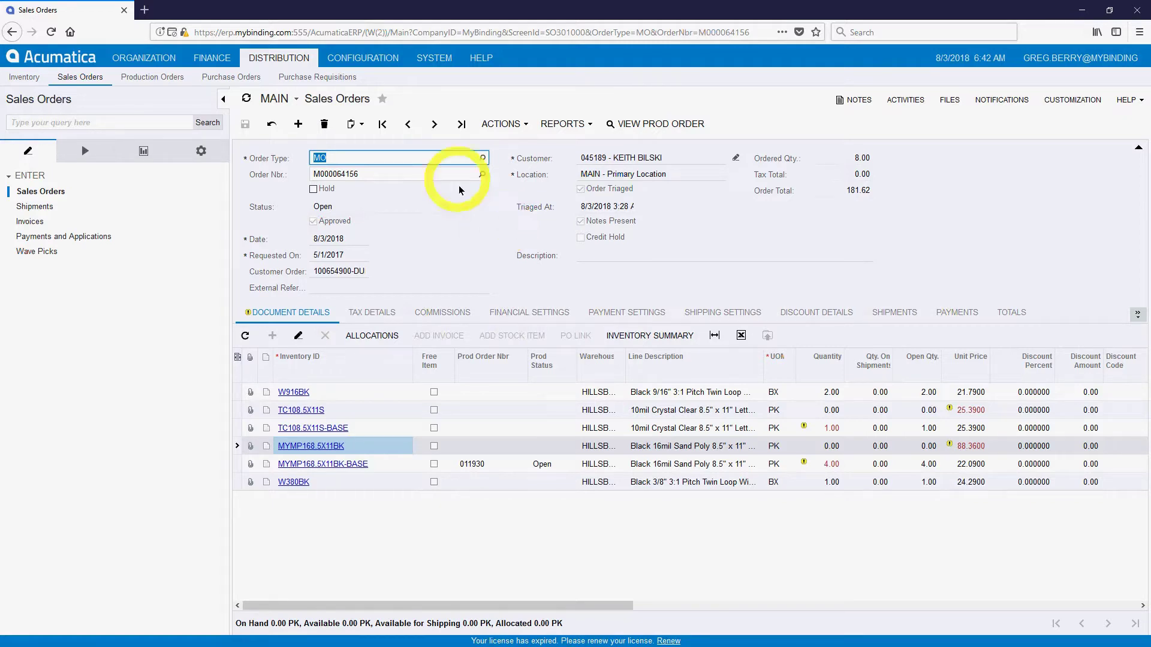
{"action": "left_click", "coordinate": [406, 467]}
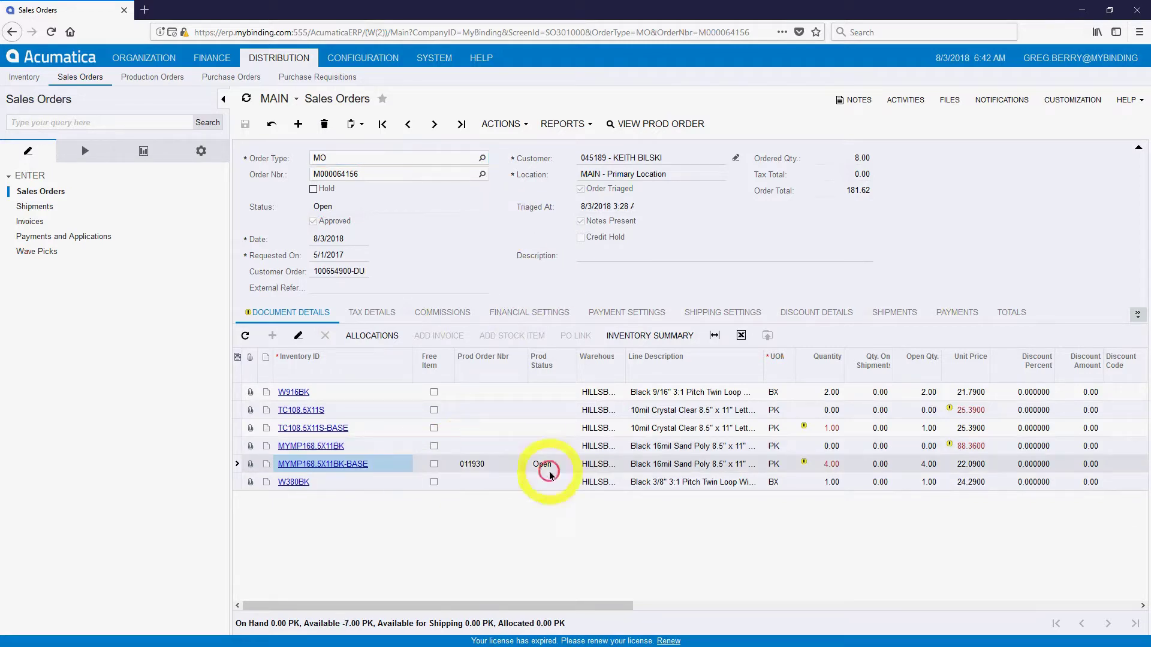
Look over the actions available for the sales order, and open the production order linked to the MYMP168.5X11BK-BASE line
{"action": "left_click", "coordinate": [530, 125]}
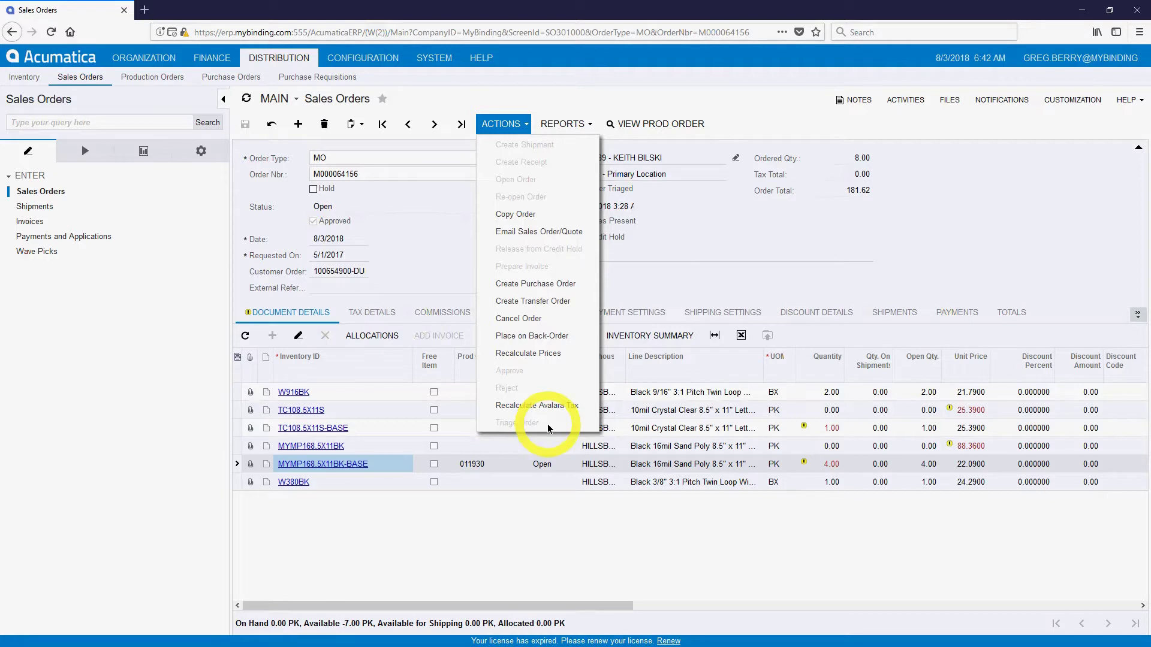
{"action": "left_click", "coordinate": [431, 252]}
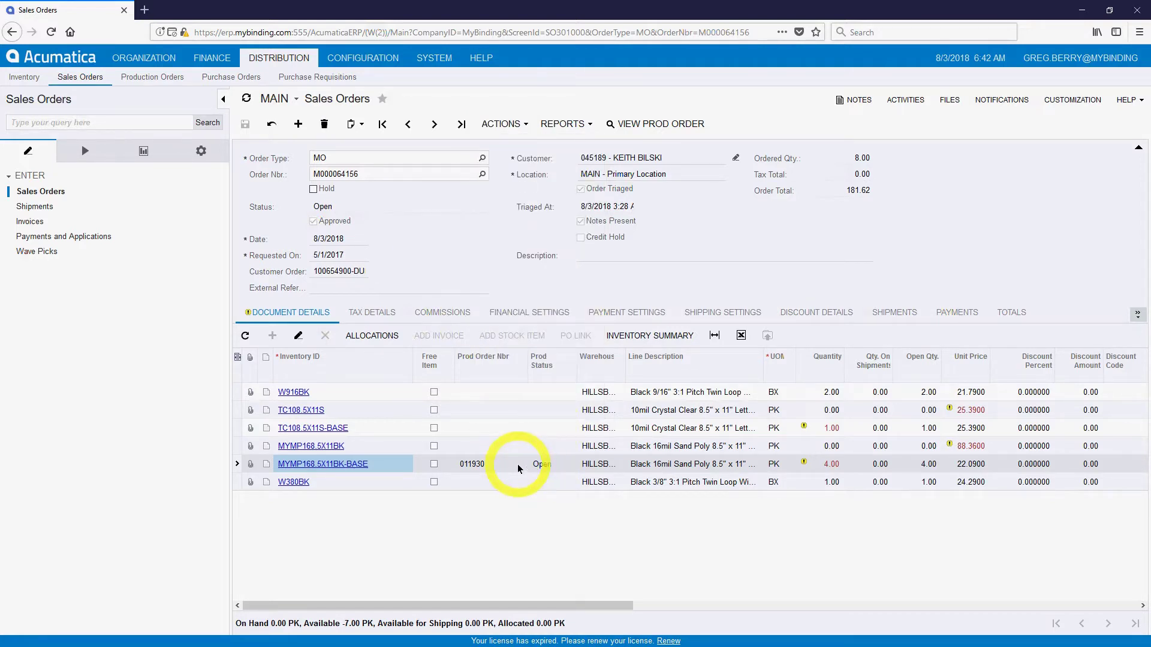
{"action": "left_click", "coordinate": [657, 137]}
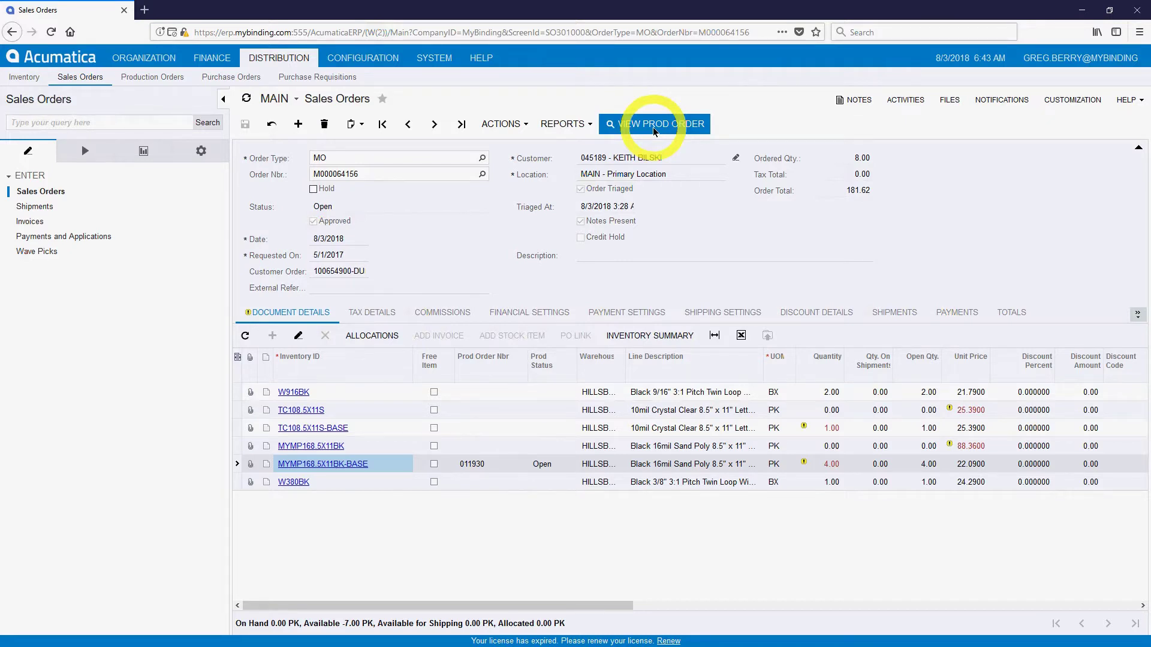
{"action": "left_click", "coordinate": [653, 126]}
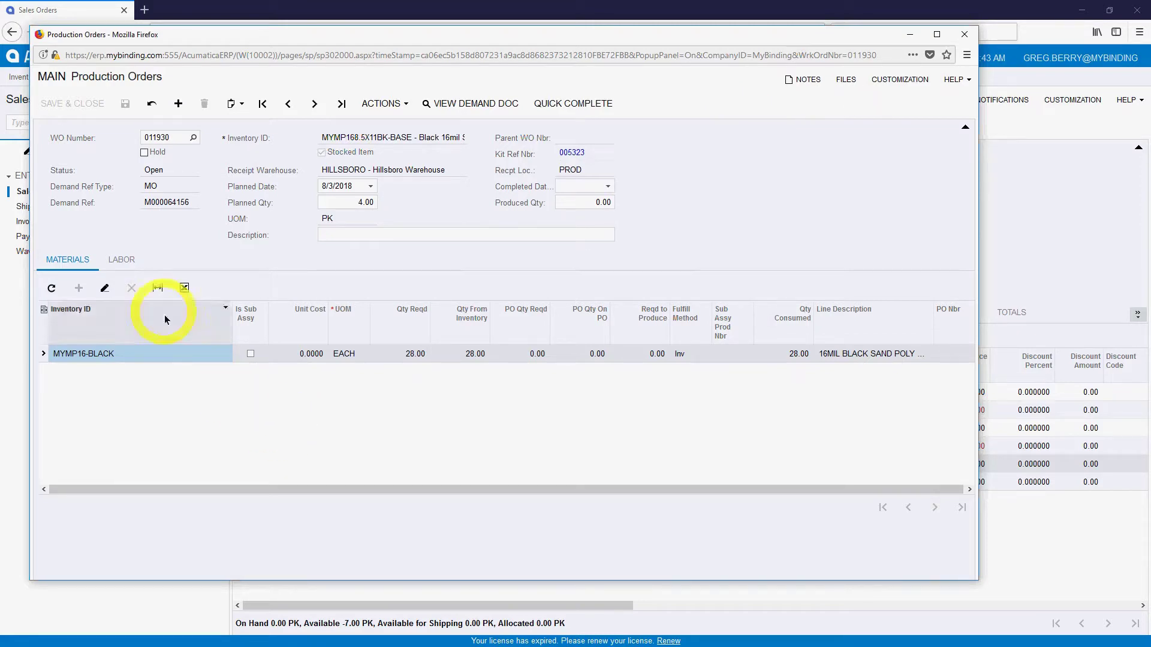
Examine the materials and labor listed on the production order for MYMP168.5X11BK-BASE
{"action": "left_click", "coordinate": [131, 260]}
{"action": "left_click", "coordinate": [55, 259]}
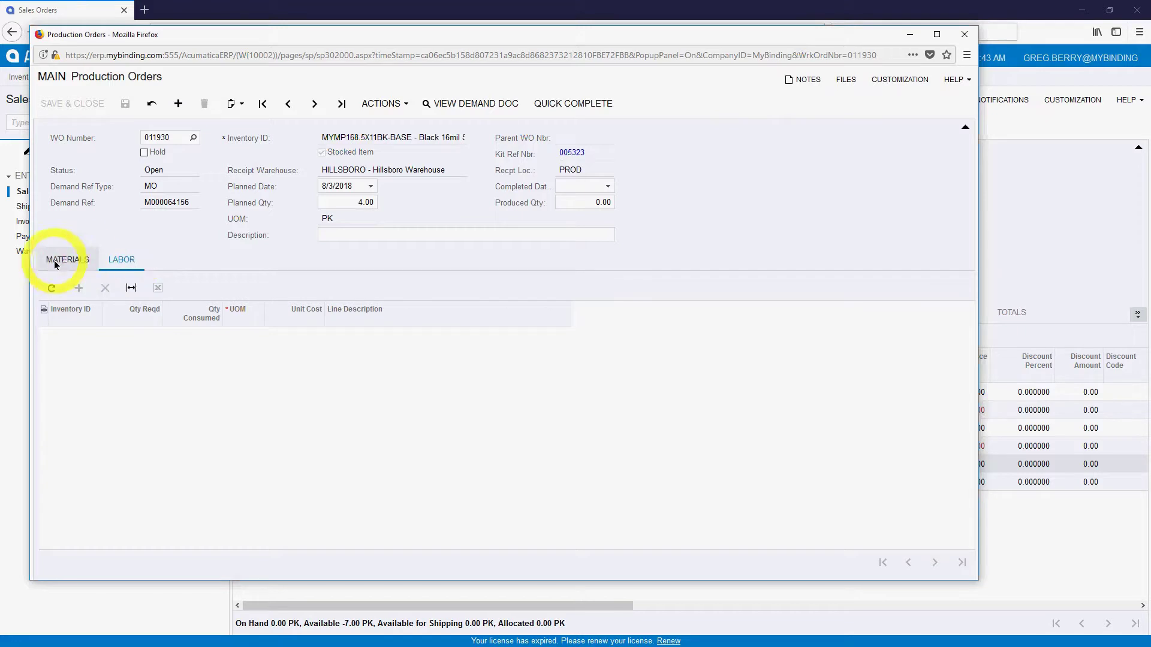
{"action": "left_click", "coordinate": [114, 260]}
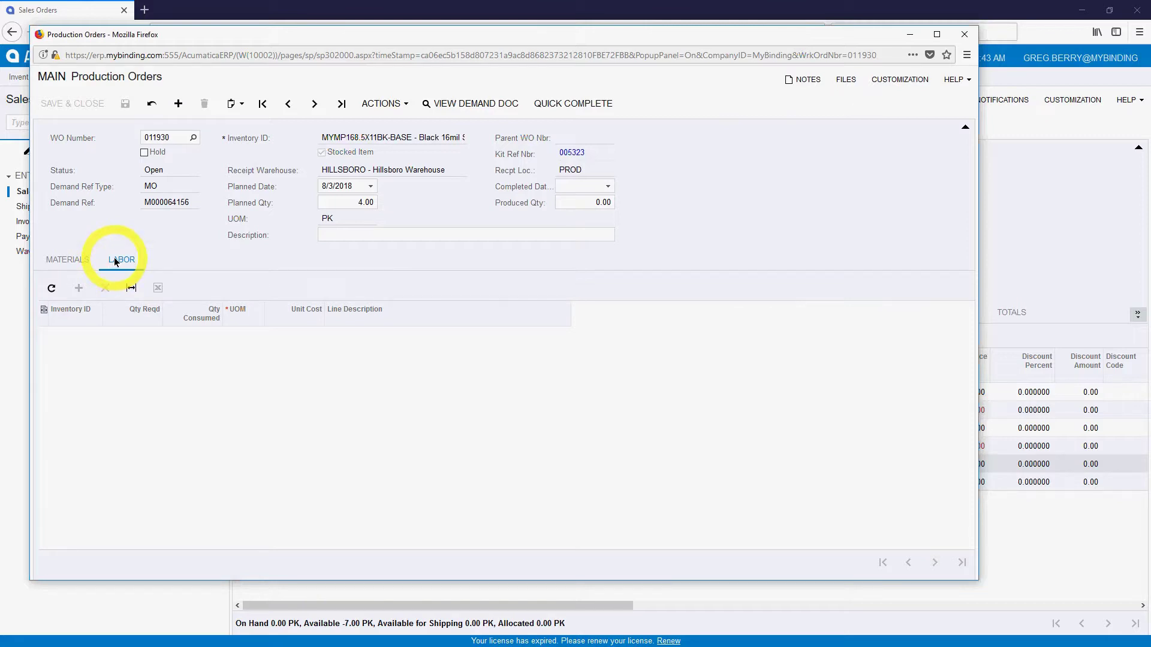
{"action": "left_click", "coordinate": [76, 262]}
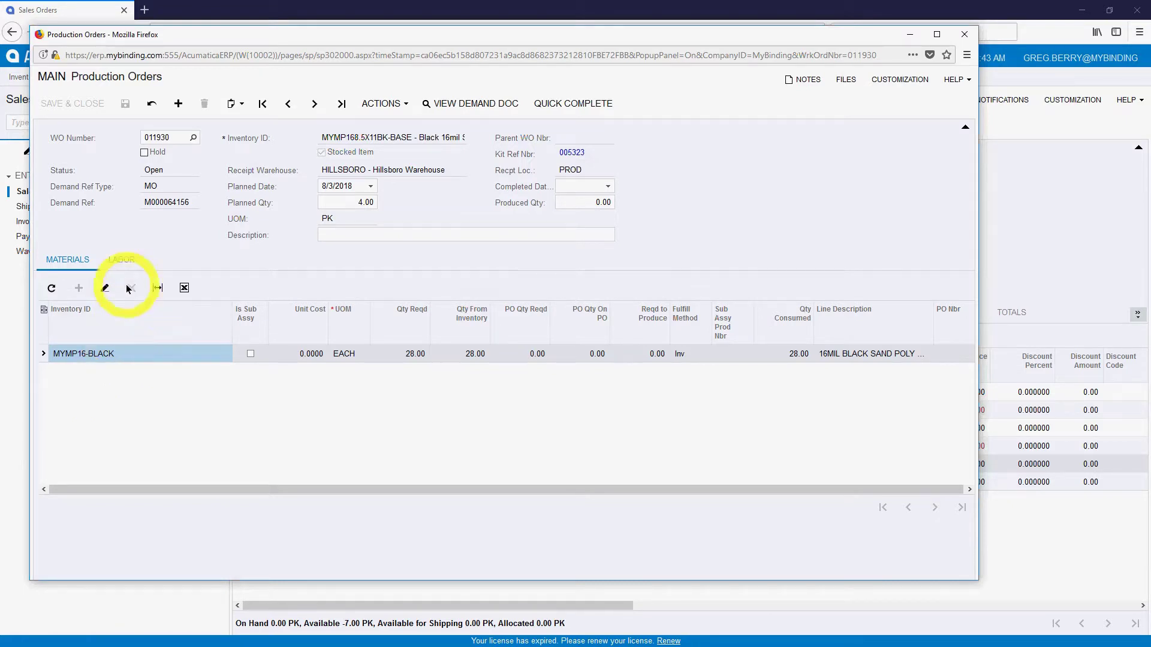
{"action": "left_click", "coordinate": [123, 261]}
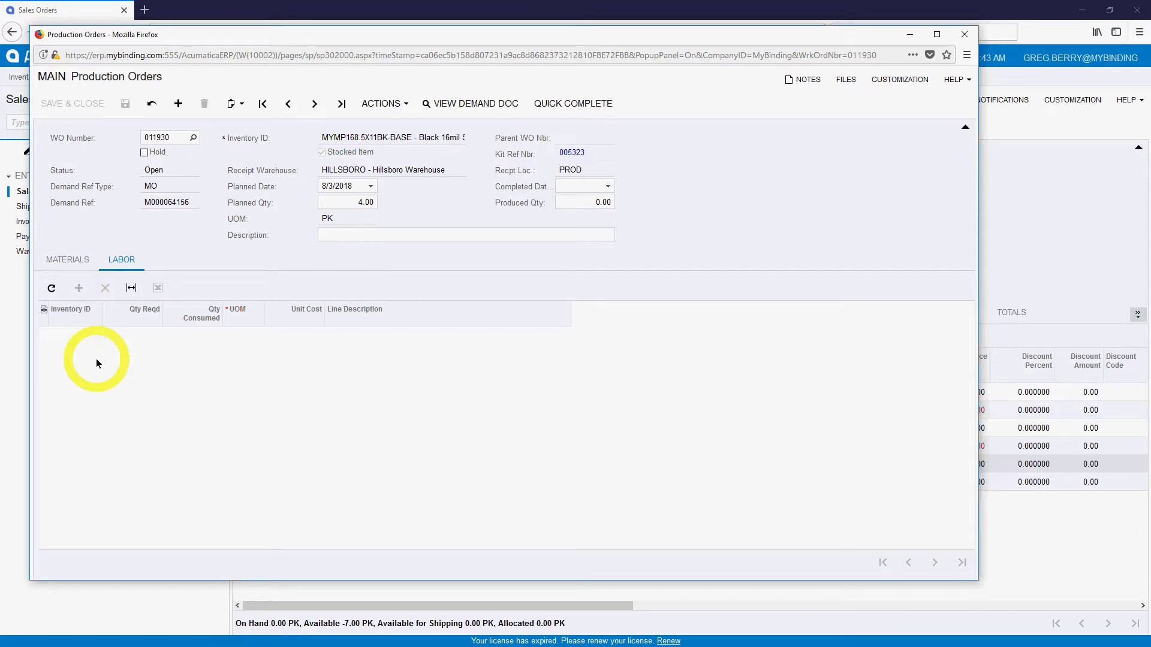
{"action": "left_click", "coordinate": [74, 262]}
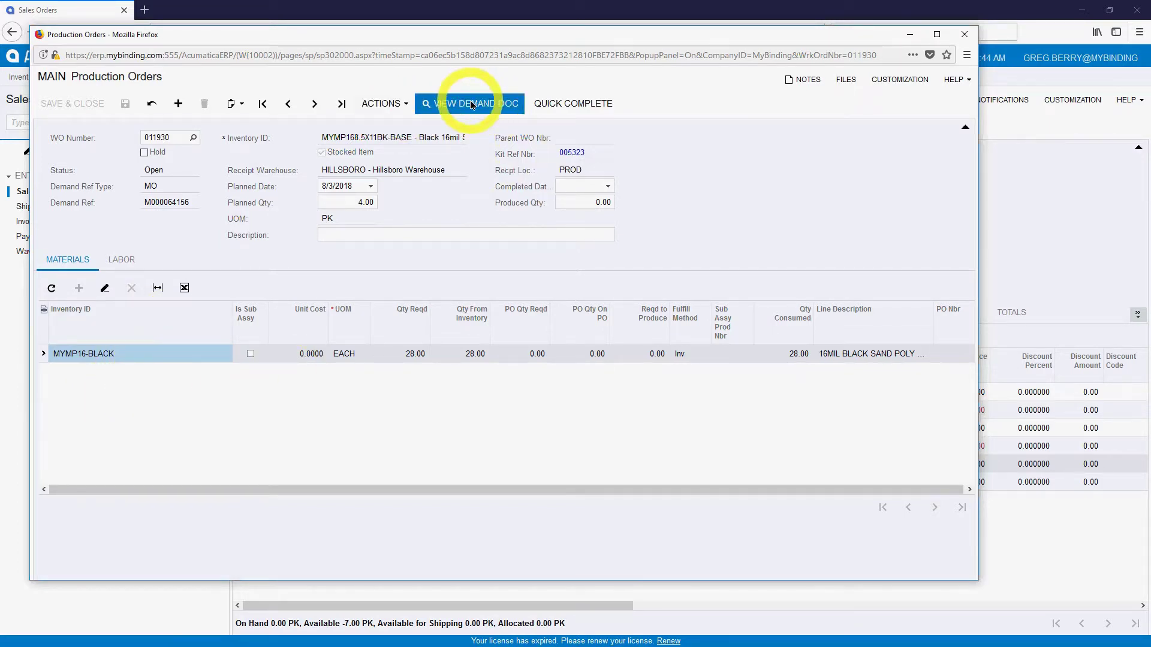
Generate the printable work order for this production order, review it and close its window
{"action": "left_click", "coordinate": [383, 104]}
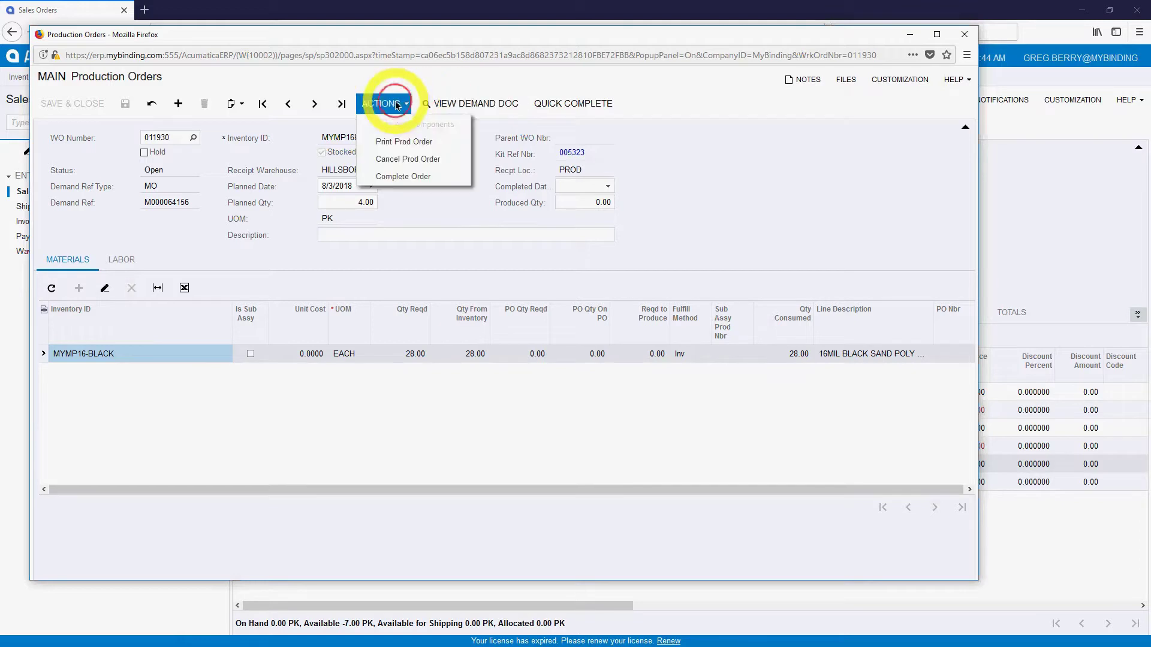
{"action": "left_click", "coordinate": [399, 142]}
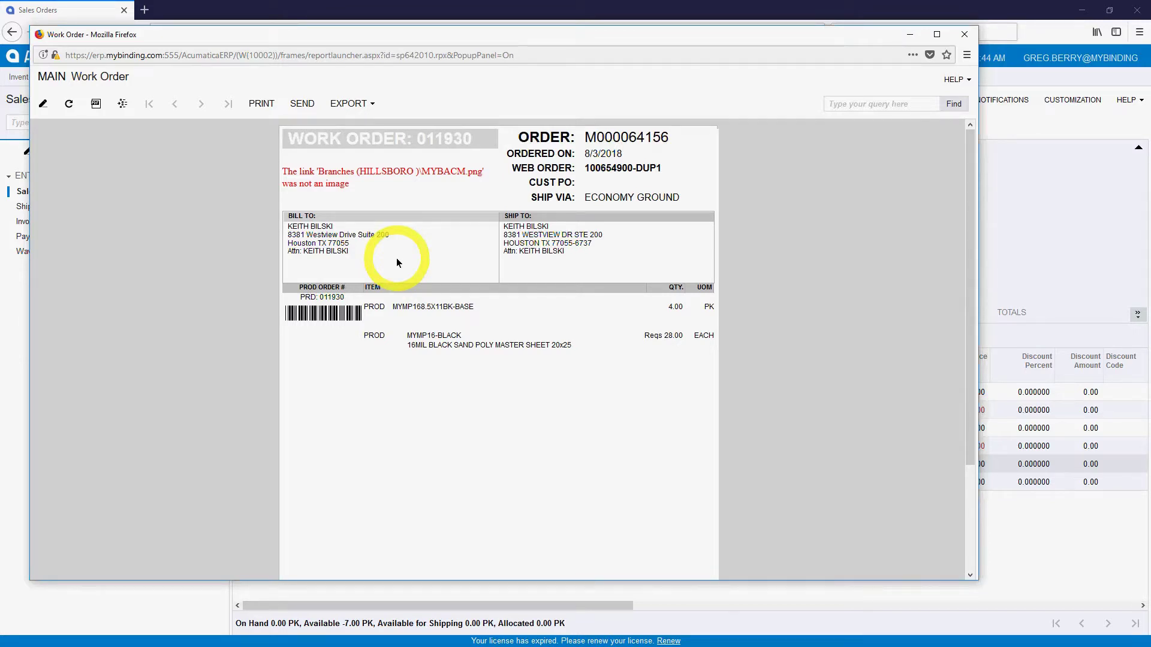
{"action": "left_click", "coordinate": [963, 34]}
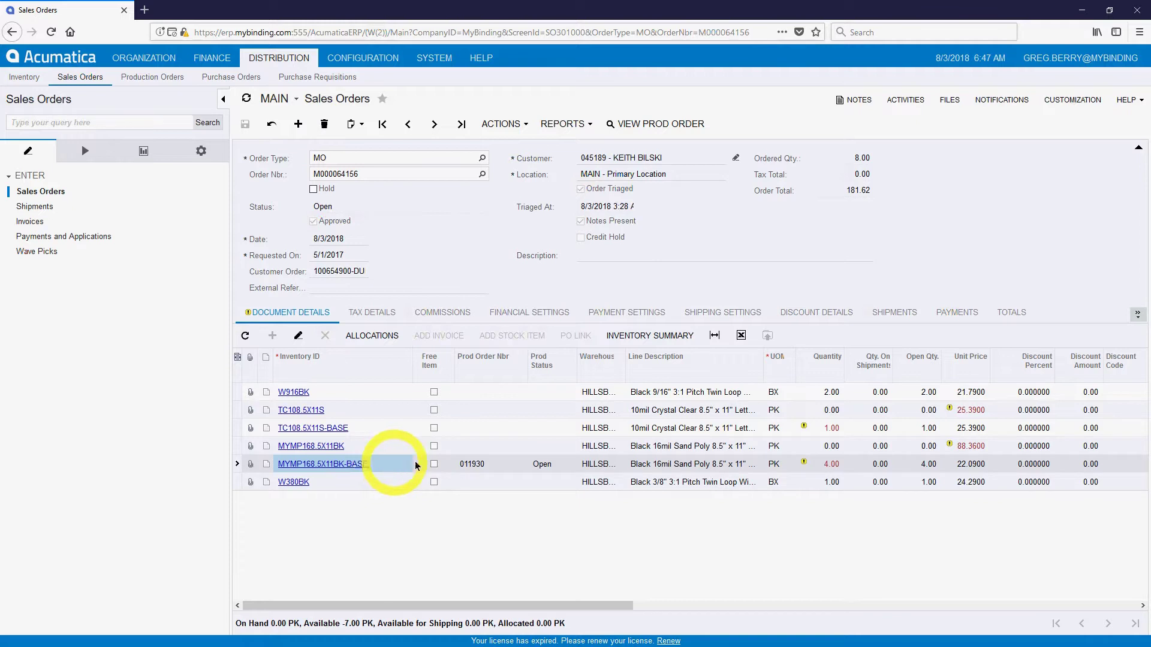
Reopen the production order from the sales order, display its printable work order again and close it
{"action": "left_click", "coordinate": [644, 128]}
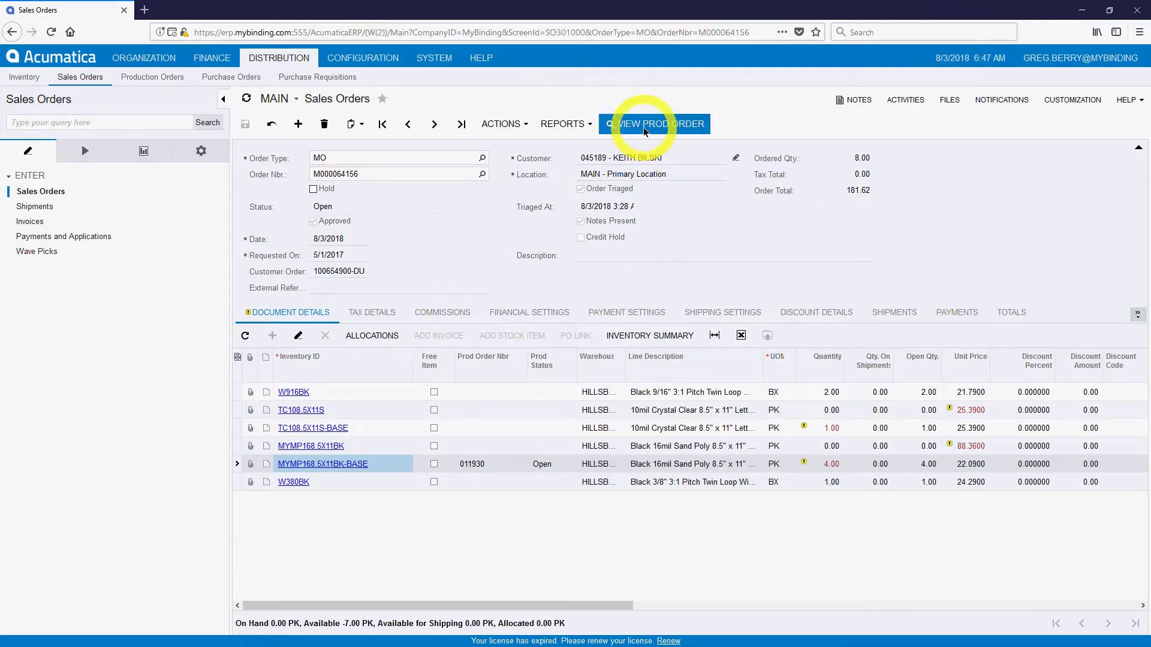
{"action": "left_click", "coordinate": [370, 105]}
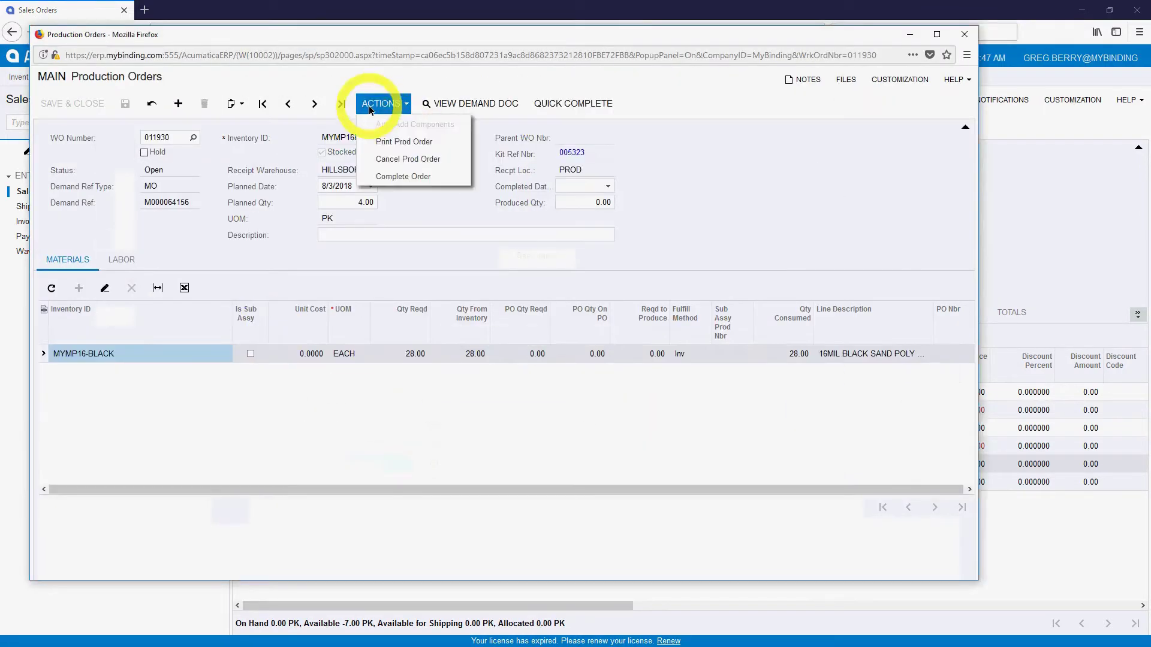
{"action": "left_click", "coordinate": [390, 142]}
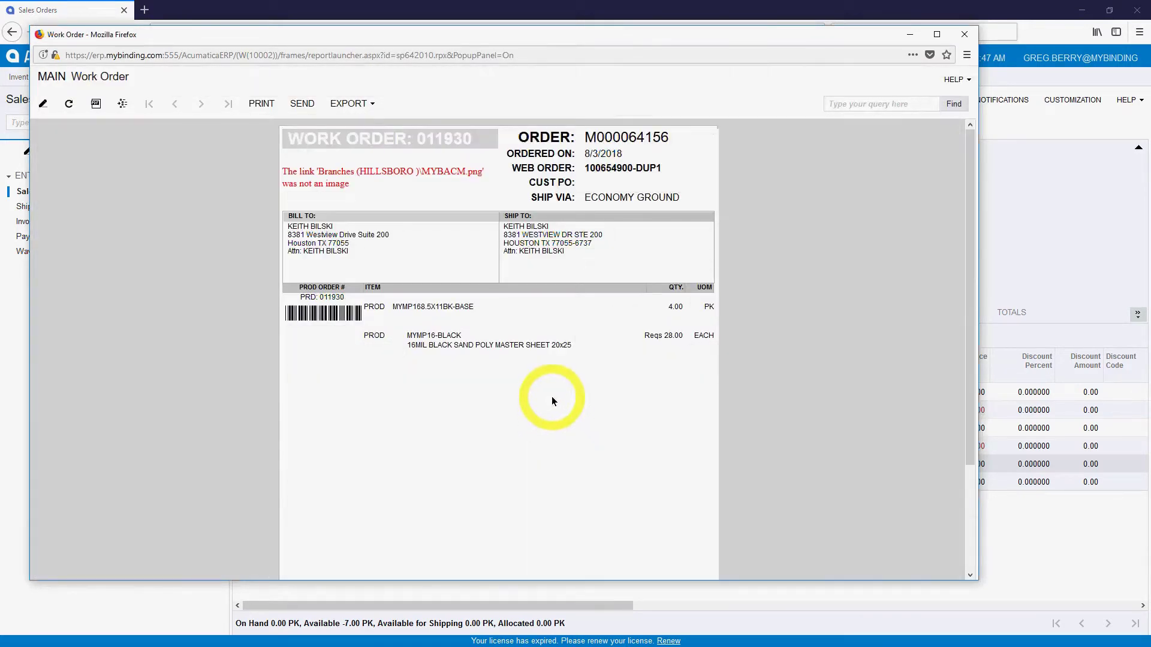
{"action": "left_click", "coordinate": [964, 34]}
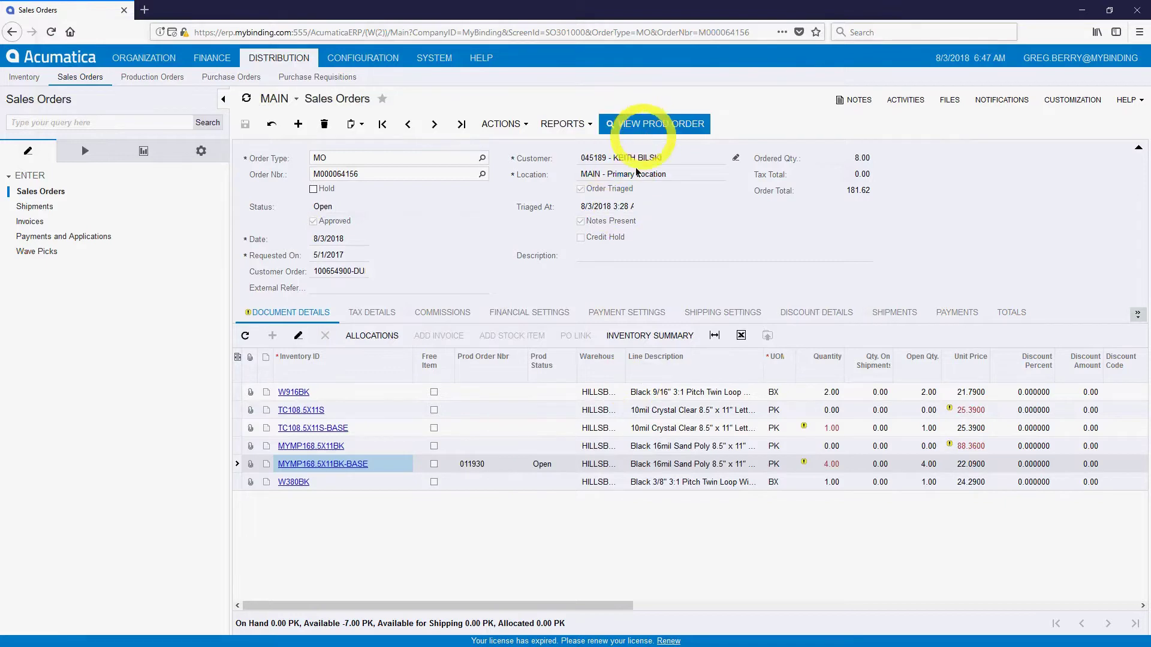
Quick-complete the production order for the MYMP168.5X11BK-BASE line, and reload the sales order to refresh the line's production status
{"action": "left_click", "coordinate": [651, 127]}
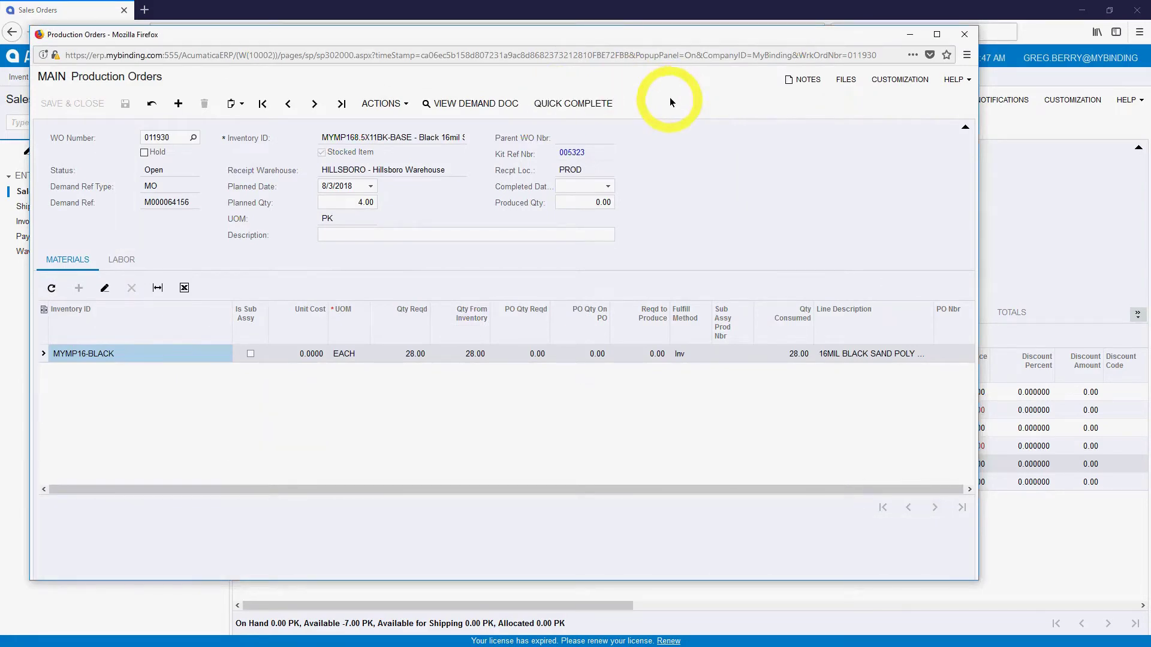
{"action": "left_click", "coordinate": [564, 102]}
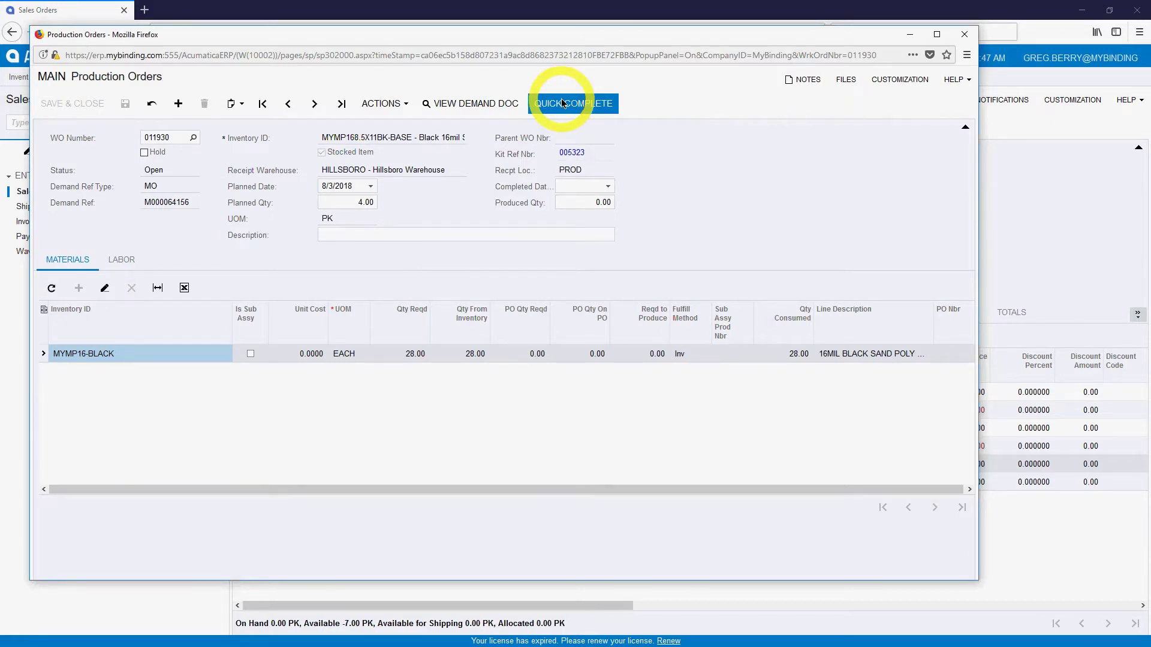
{"action": "left_click", "coordinate": [563, 103]}
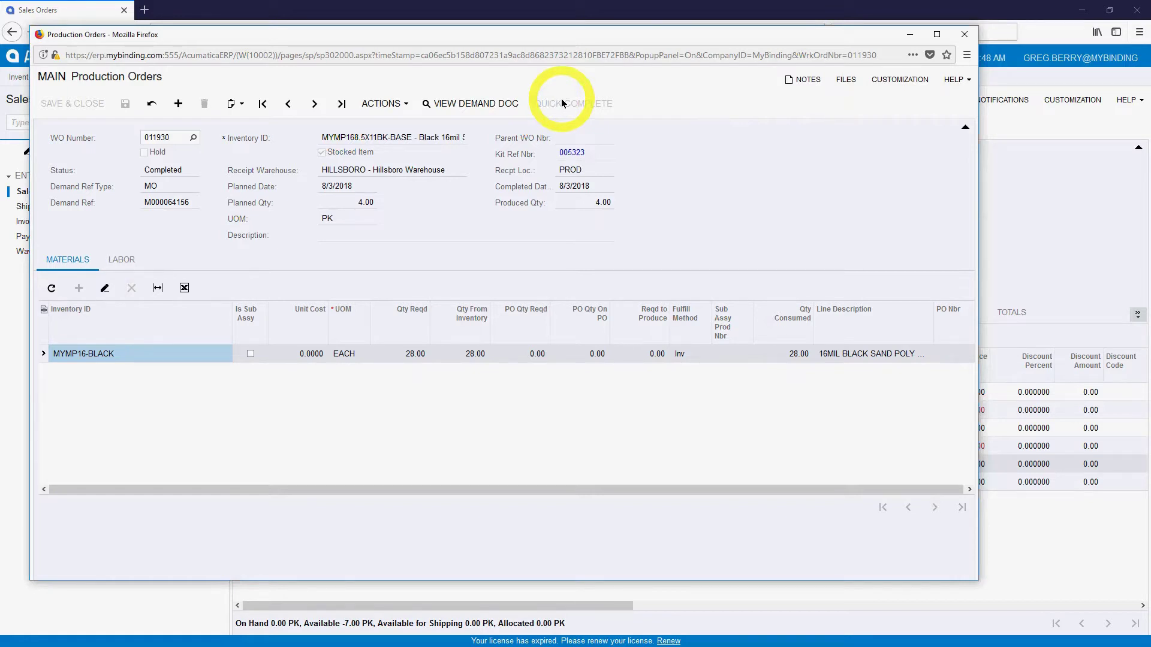
{"action": "left_click", "coordinate": [964, 34]}
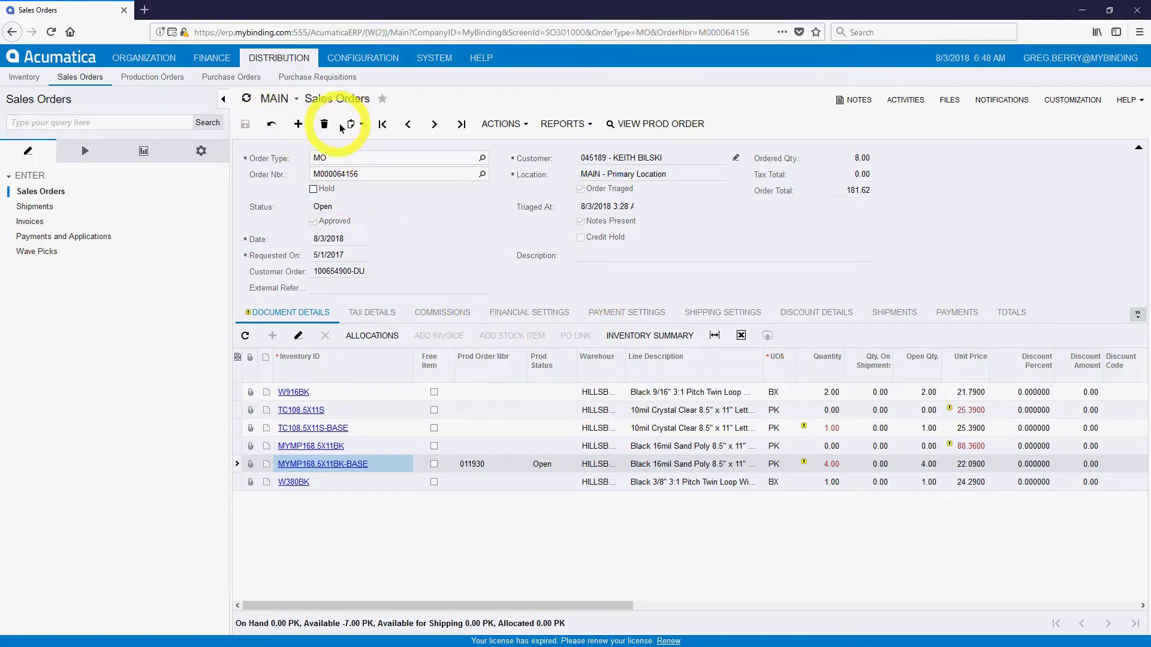
{"action": "left_click", "coordinate": [435, 128]}
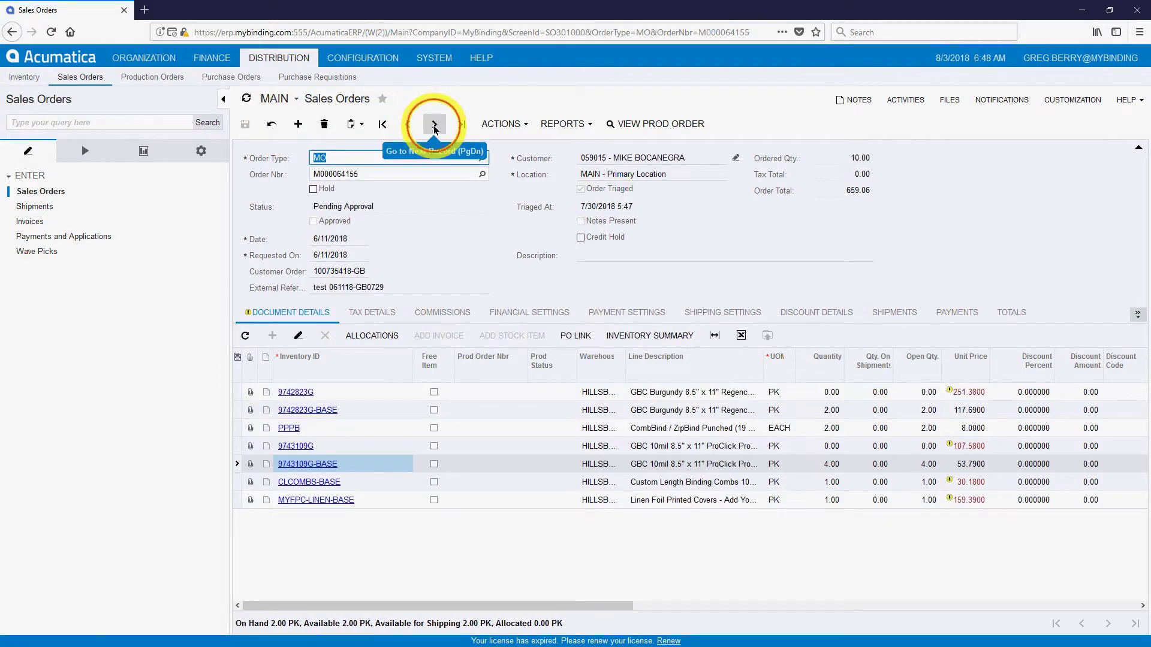
{"action": "left_click", "coordinate": [435, 128]}
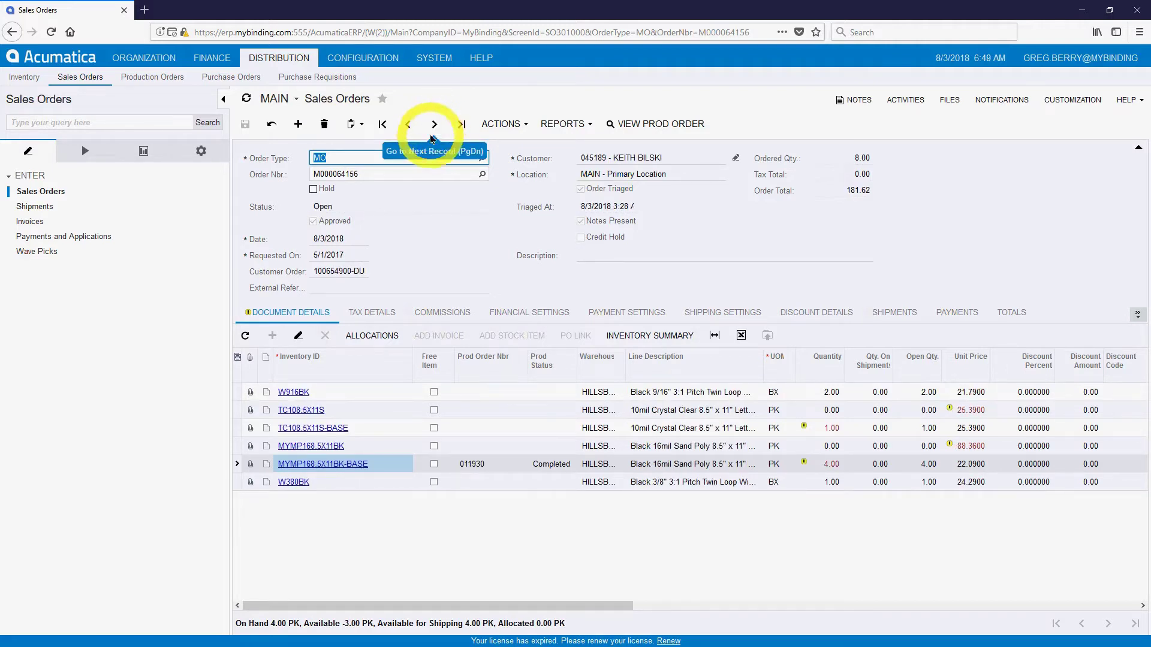
Reopen the production order from the sales order and browse back through earlier records to the open TGUILLOMAX1 order
{"action": "left_click", "coordinate": [636, 126]}
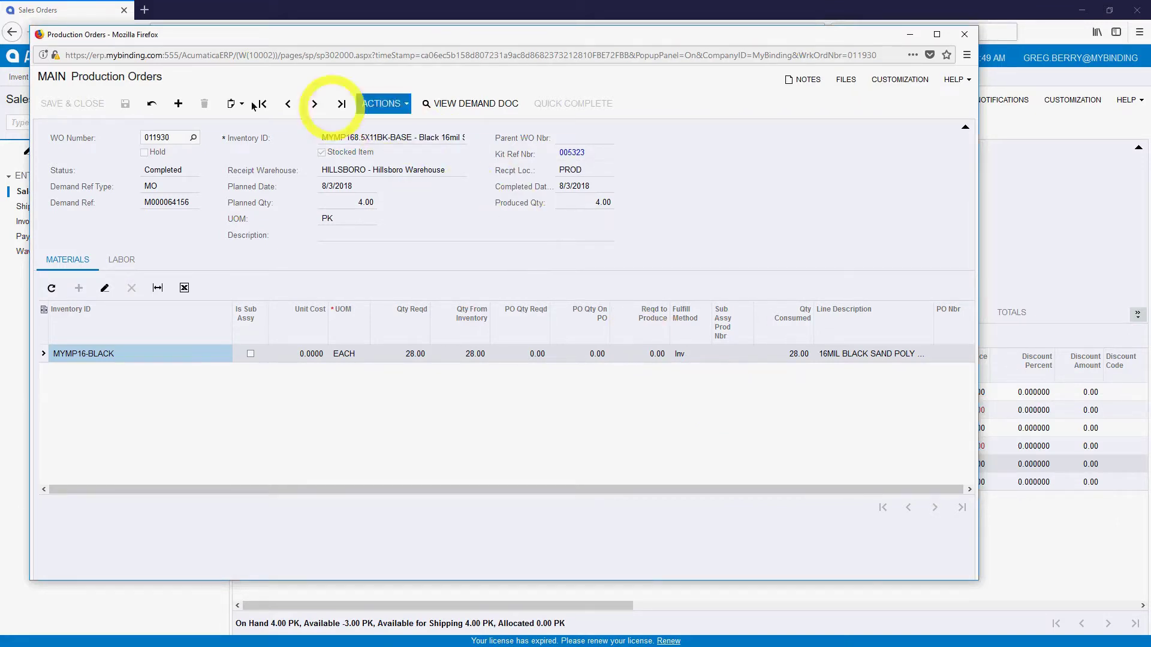
{"action": "left_click", "coordinate": [288, 104]}
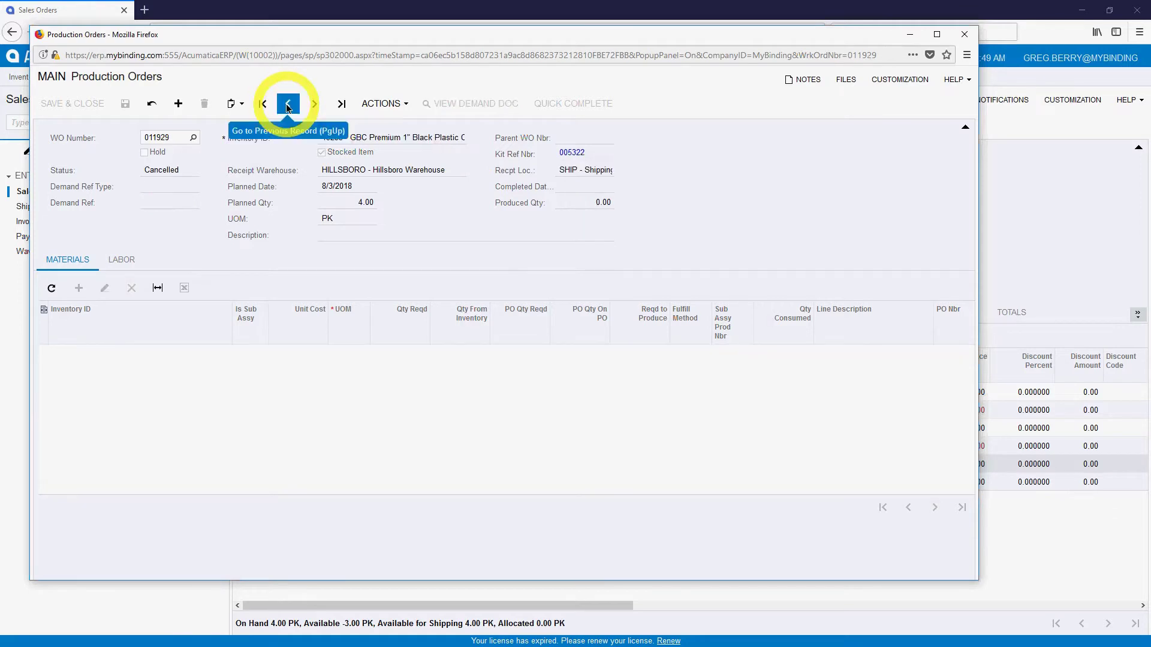
{"action": "left_click", "coordinate": [288, 103]}
{"action": "left_click", "coordinate": [287, 103]}
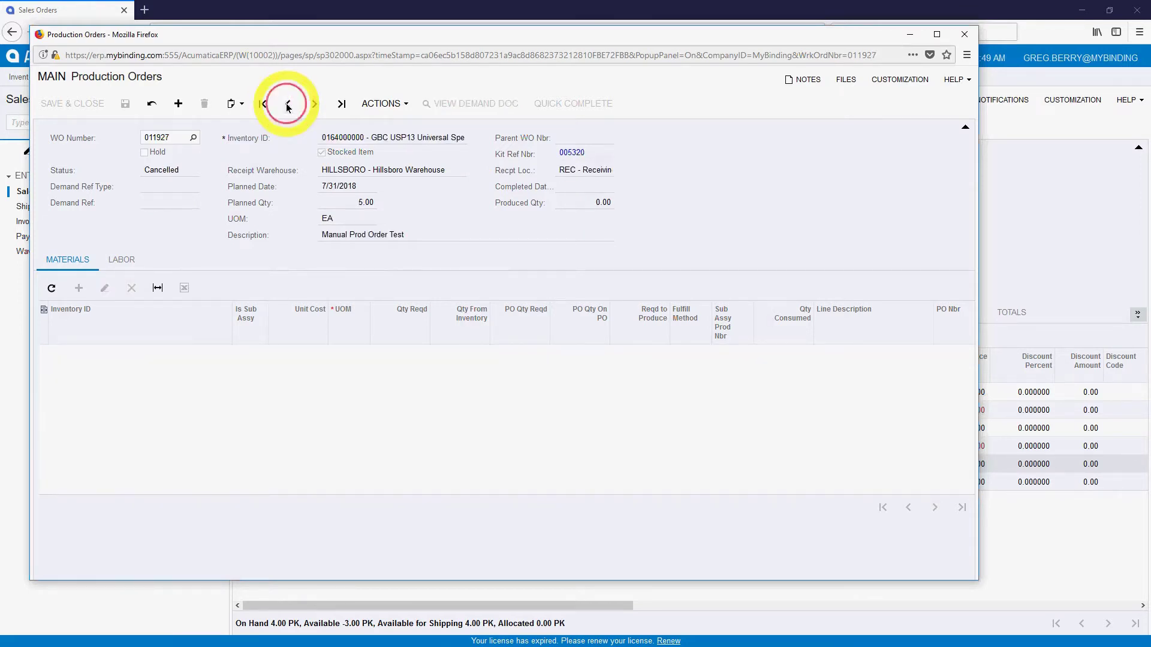
{"action": "left_click", "coordinate": [288, 104]}
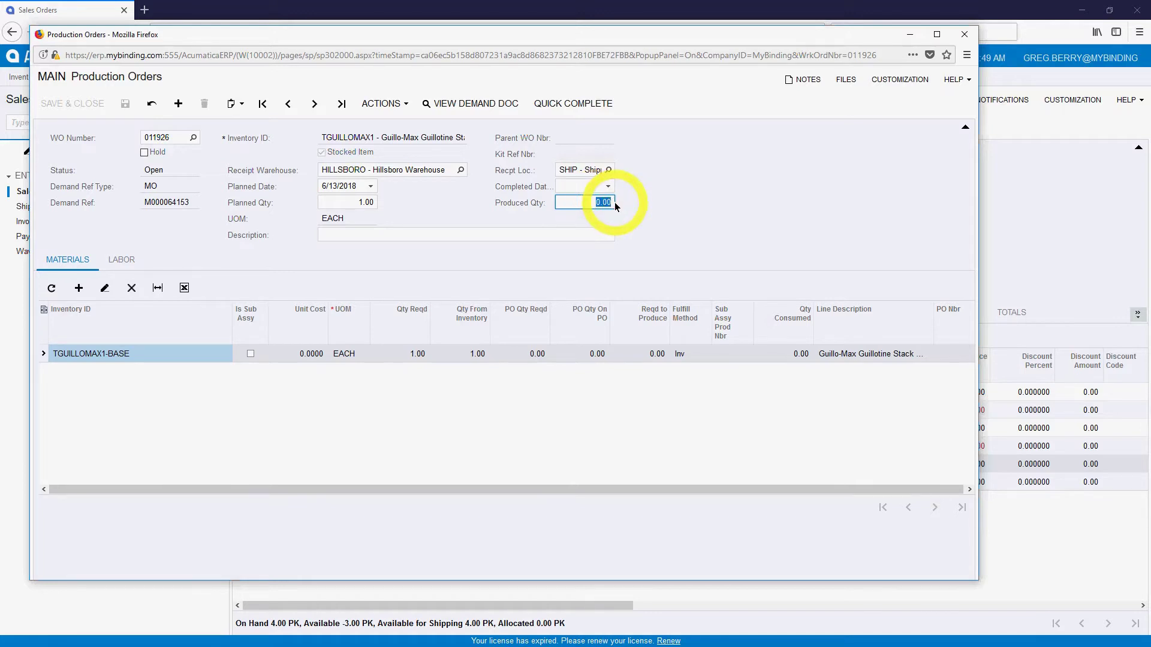
Enter a produced quantity of 0.85 on the TGUILLOMAX1 production order, look over its completion actions, and leave without saving
{"action": "key", "text": "BackSpace"}
{"action": "type", "text": ".85"}
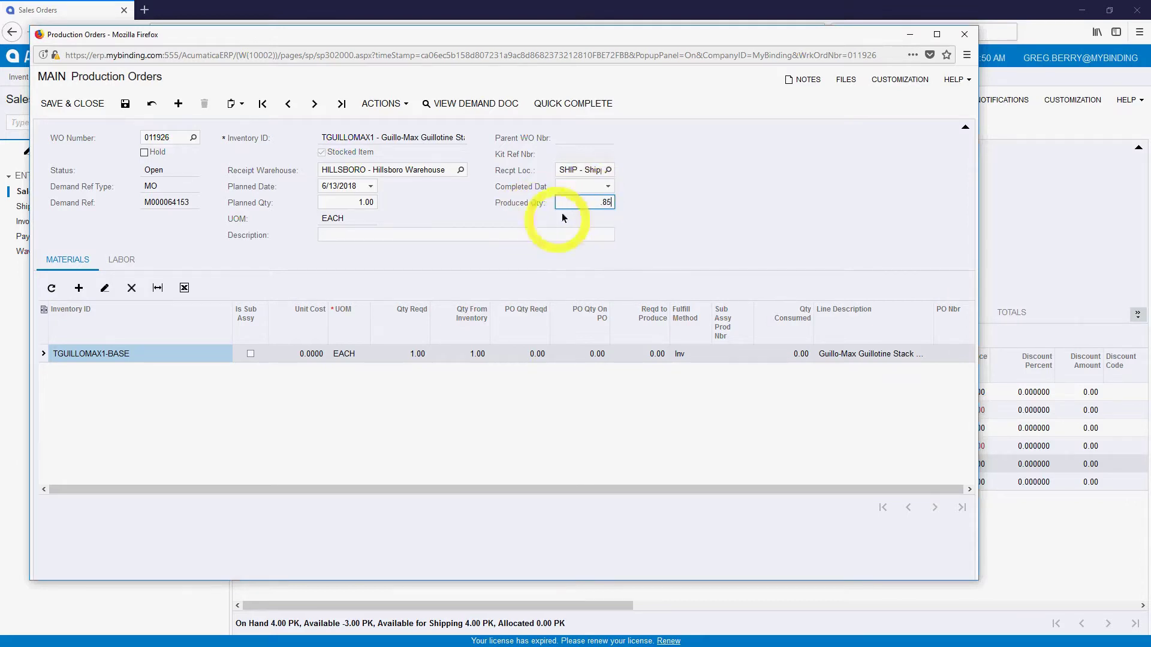
{"action": "left_click", "coordinate": [539, 280]}
{"action": "left_click", "coordinate": [381, 103]}
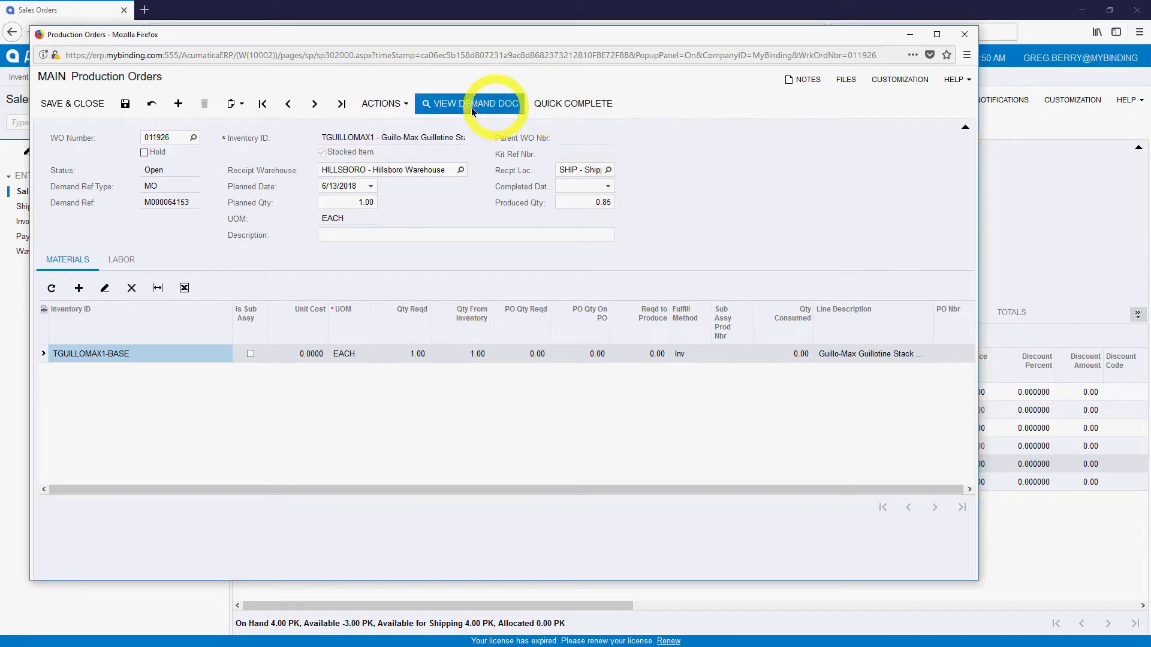
{"action": "left_click", "coordinate": [391, 106]}
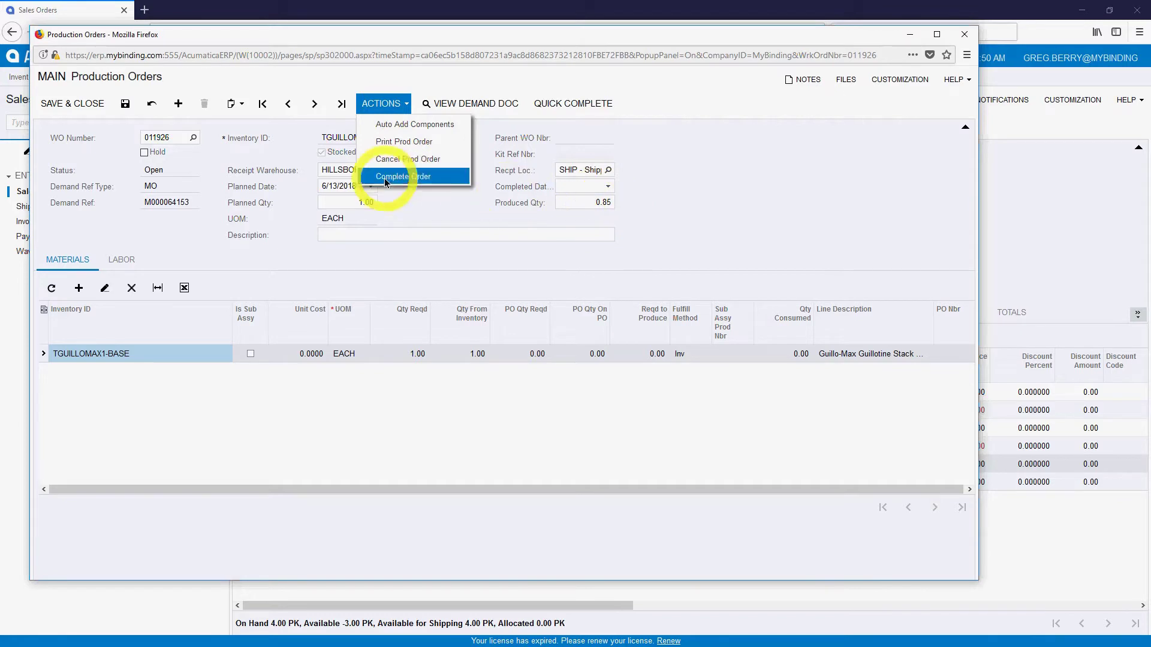
{"action": "left_click", "coordinate": [689, 187]}
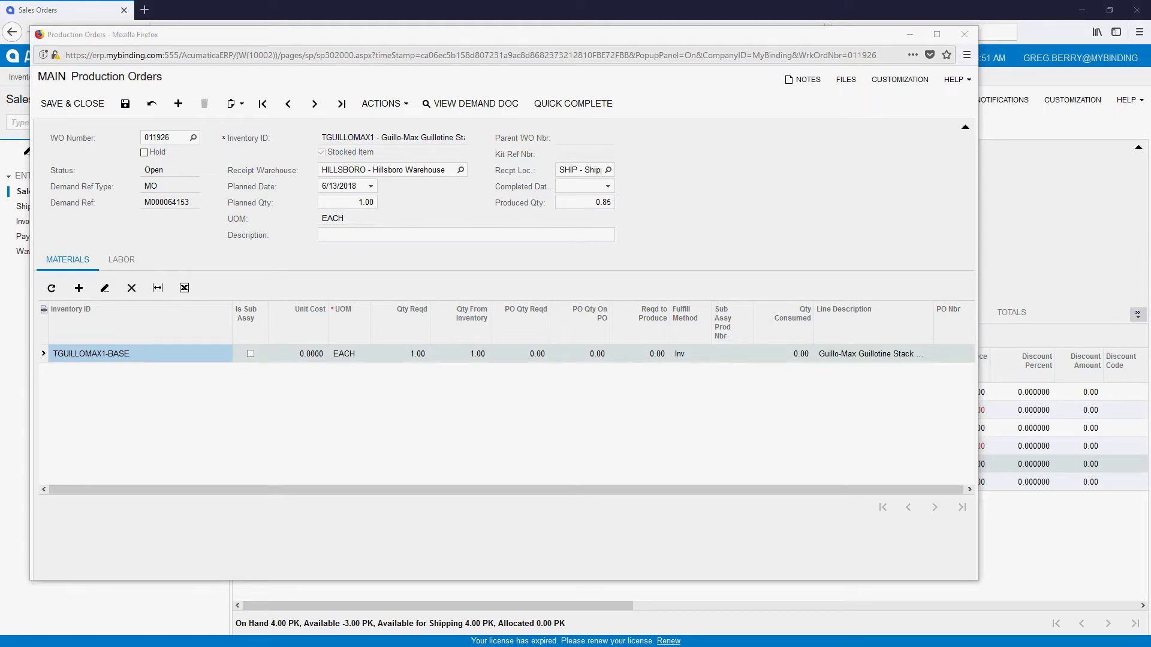
{"action": "left_click", "coordinate": [963, 34]}
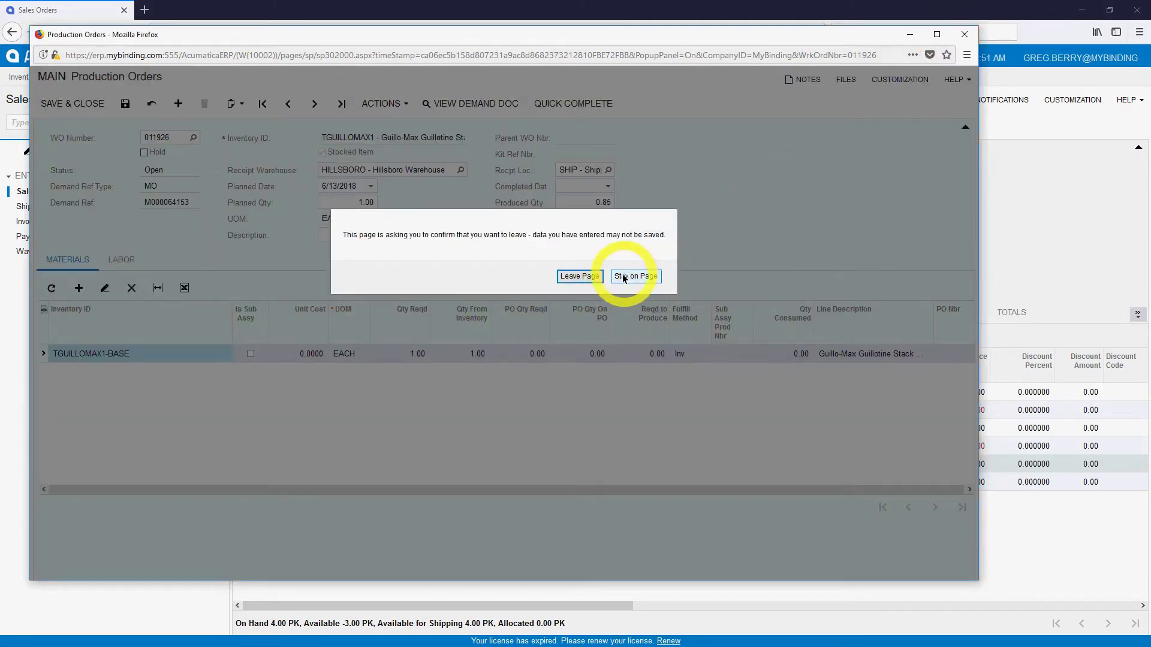
{"action": "left_click", "coordinate": [579, 276]}
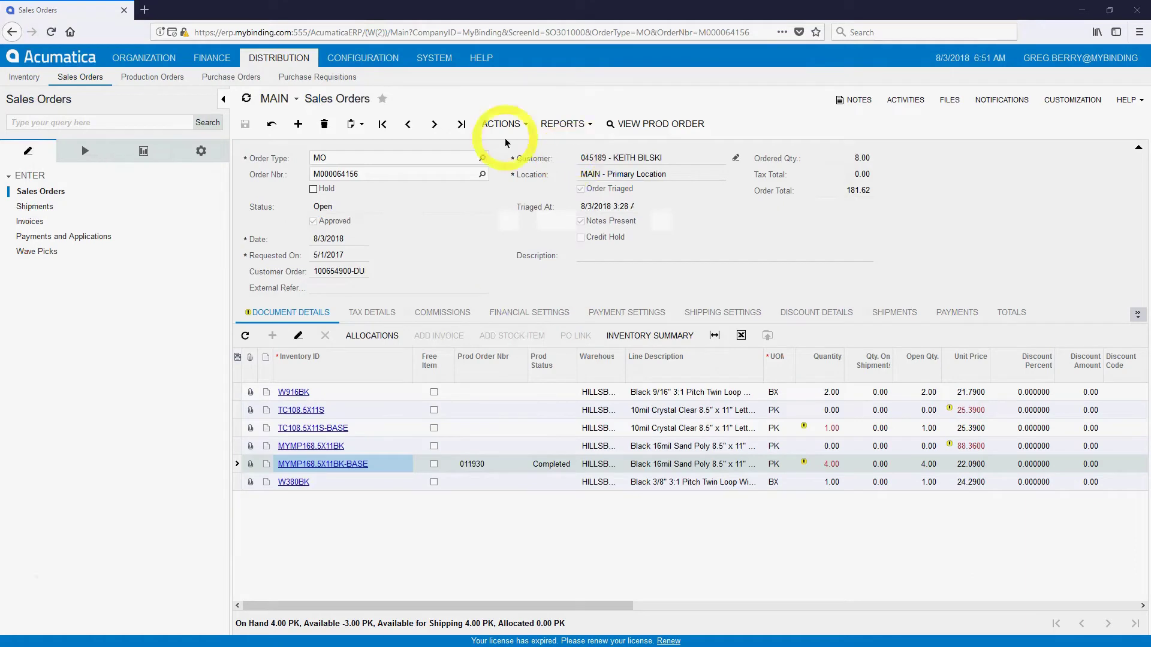
Look over the reports available for the sales order and the list of distribution report forms
{"action": "left_click", "coordinate": [566, 125]}
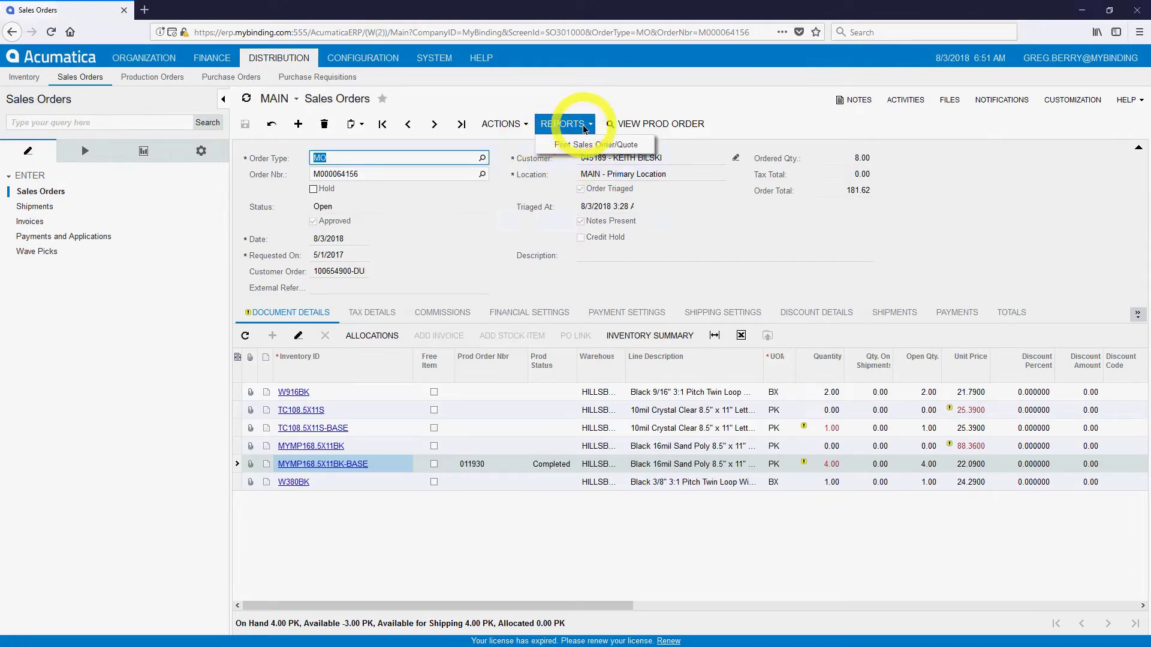
{"action": "left_click", "coordinate": [746, 223]}
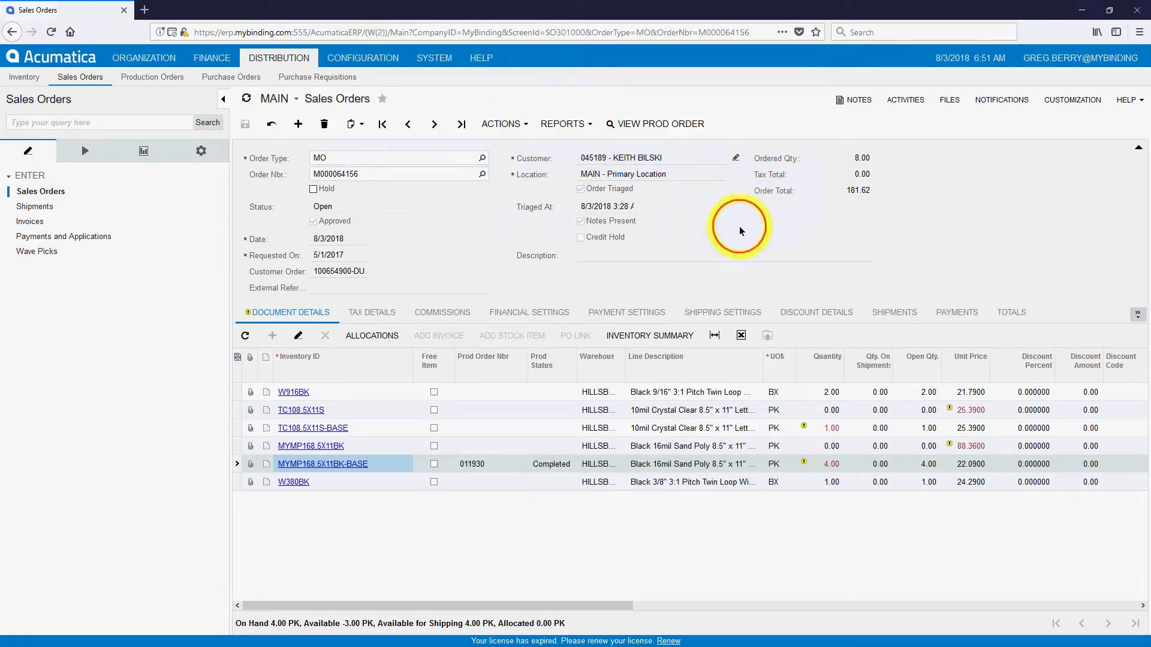
{"action": "left_click", "coordinate": [143, 154]}
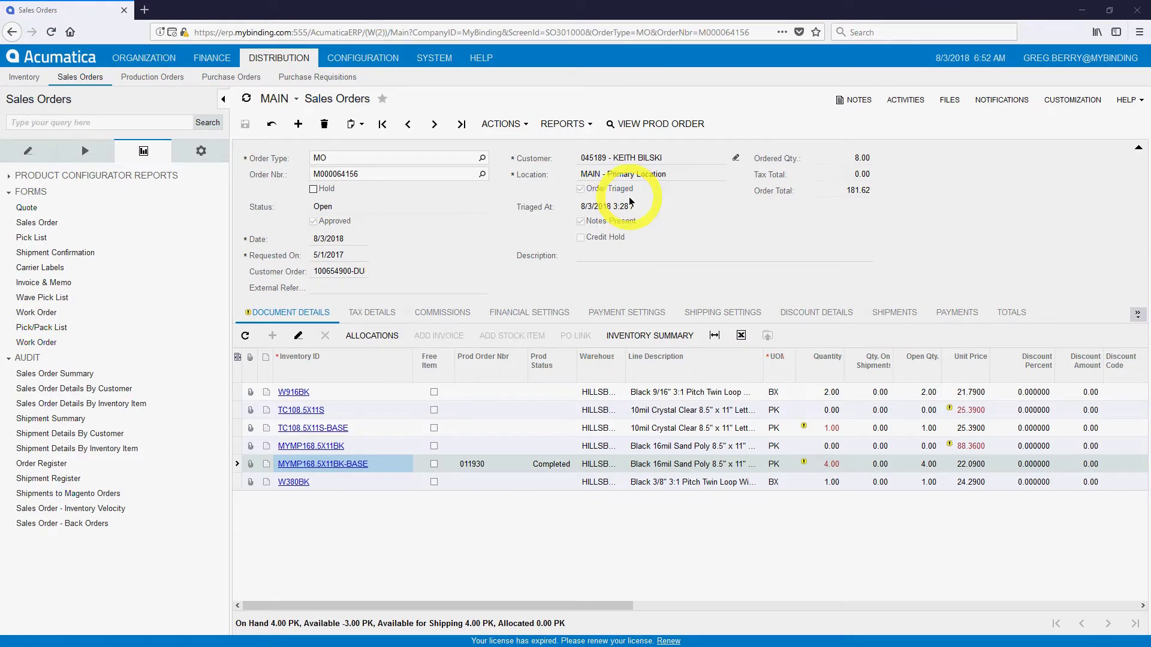
Reopen the completed production order from the sales order, and examine the components and financial details of its kit assembly
{"action": "left_click", "coordinate": [641, 129]}
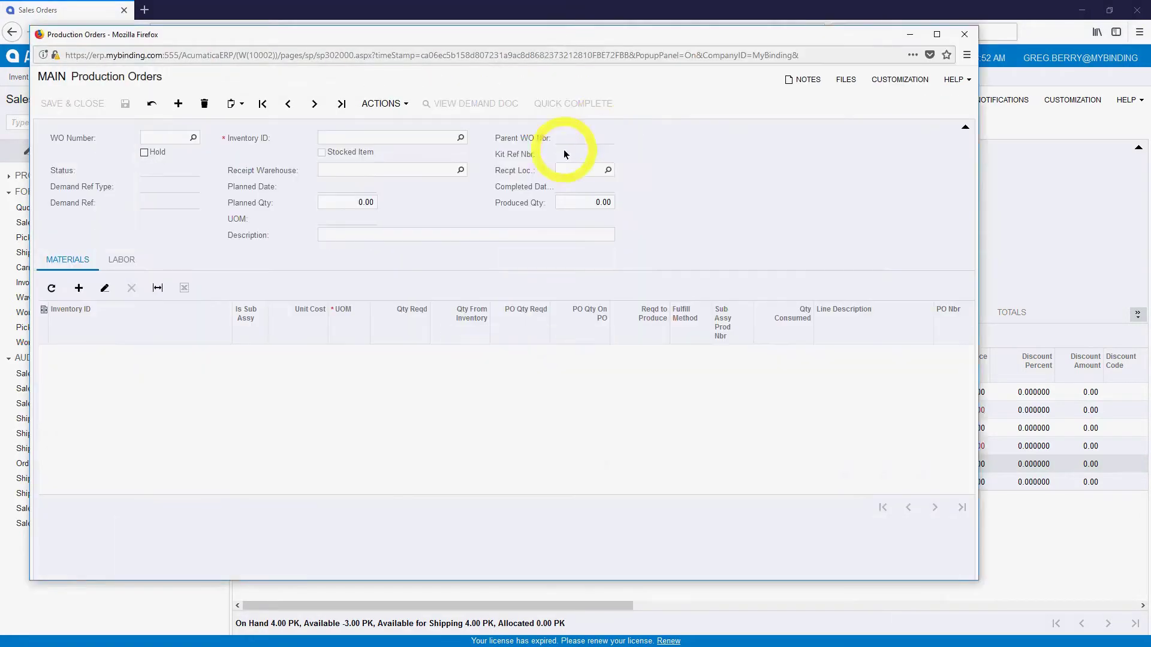
{"action": "left_click", "coordinate": [379, 107]}
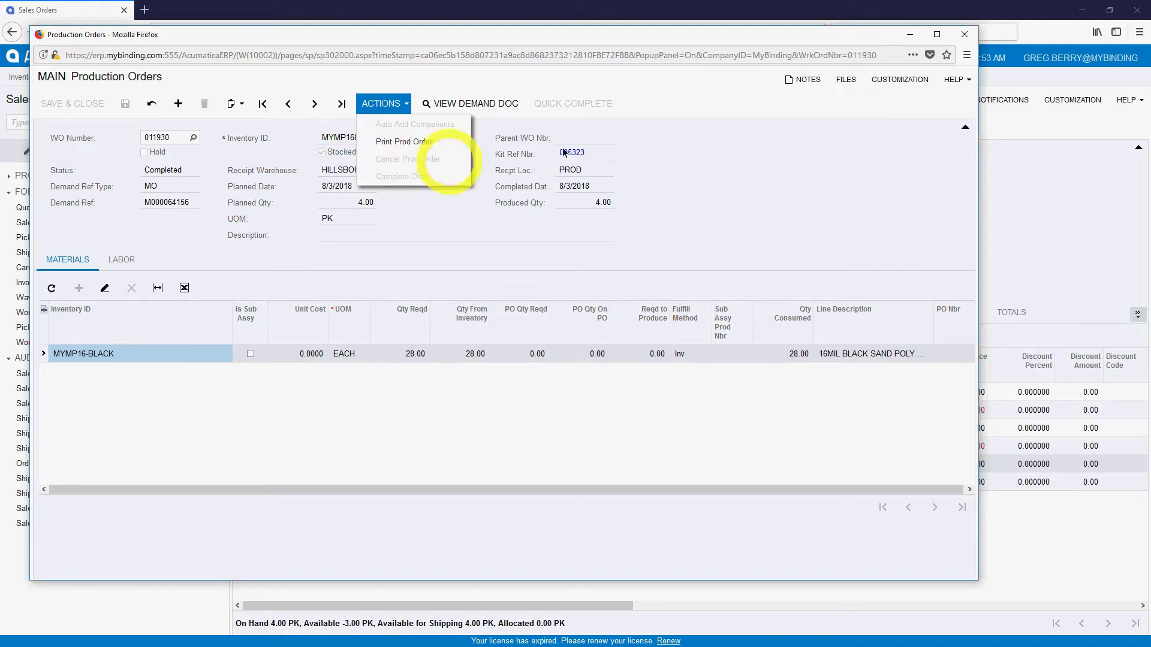
{"action": "left_click", "coordinate": [798, 201]}
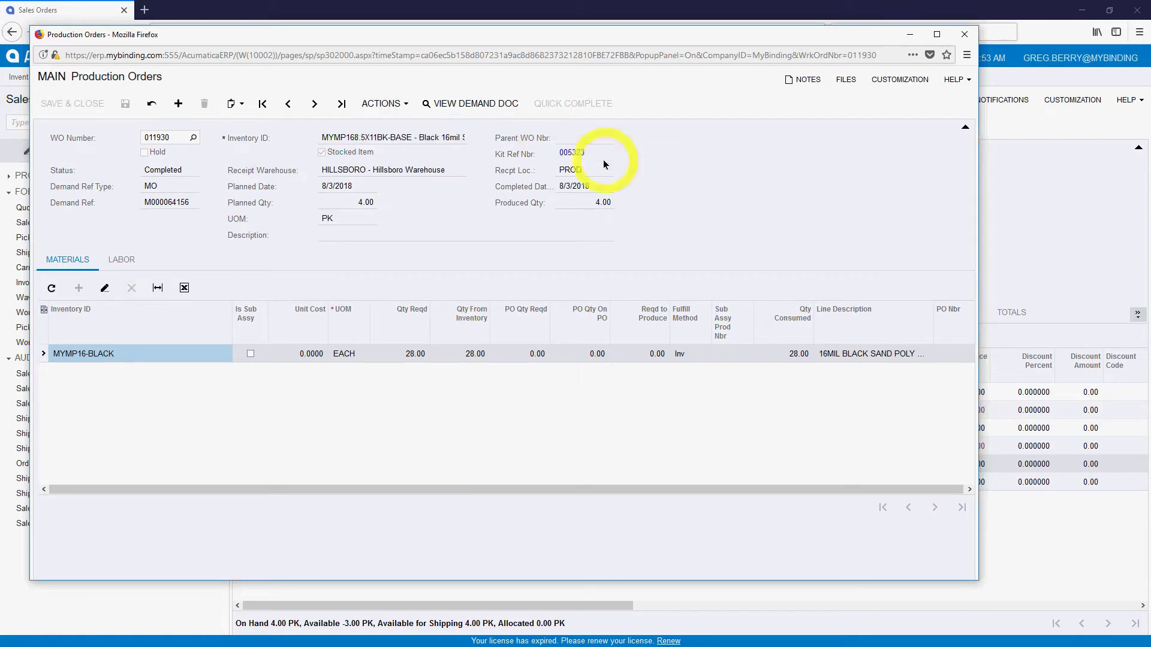
{"action": "left_click", "coordinate": [567, 153]}
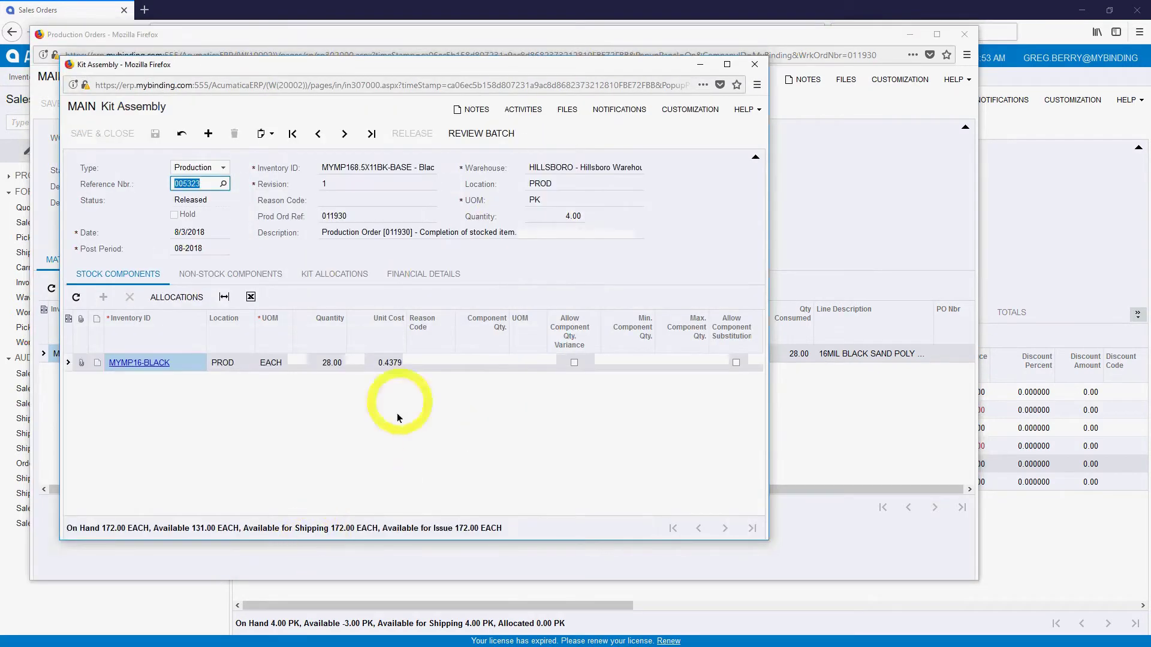
{"action": "left_click", "coordinate": [413, 273]}
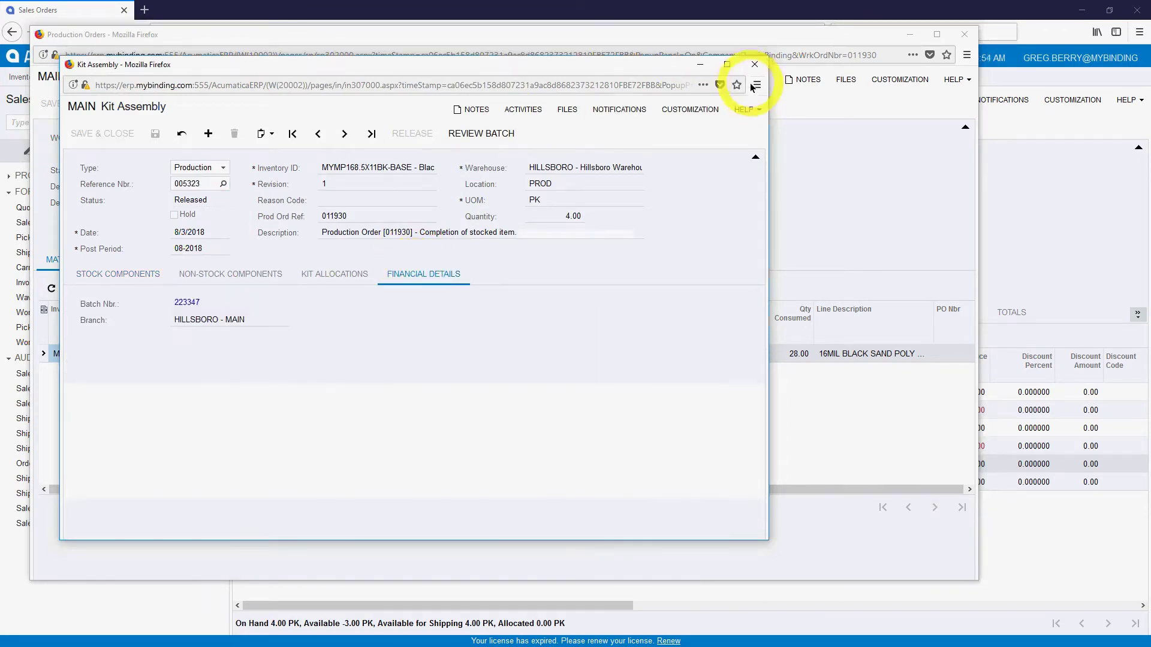
{"action": "left_click", "coordinate": [754, 64]}
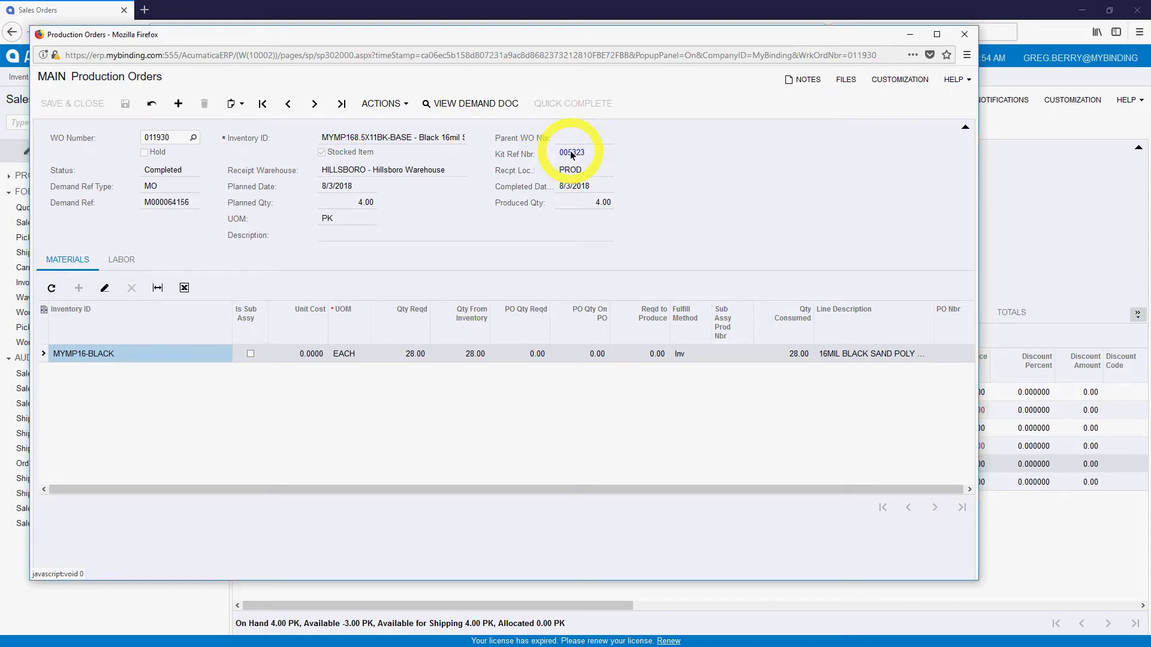
Examine the journal transactions posted by the kit assembly in a widened window, and close all windows back to the sales order
{"action": "left_click", "coordinate": [570, 153]}
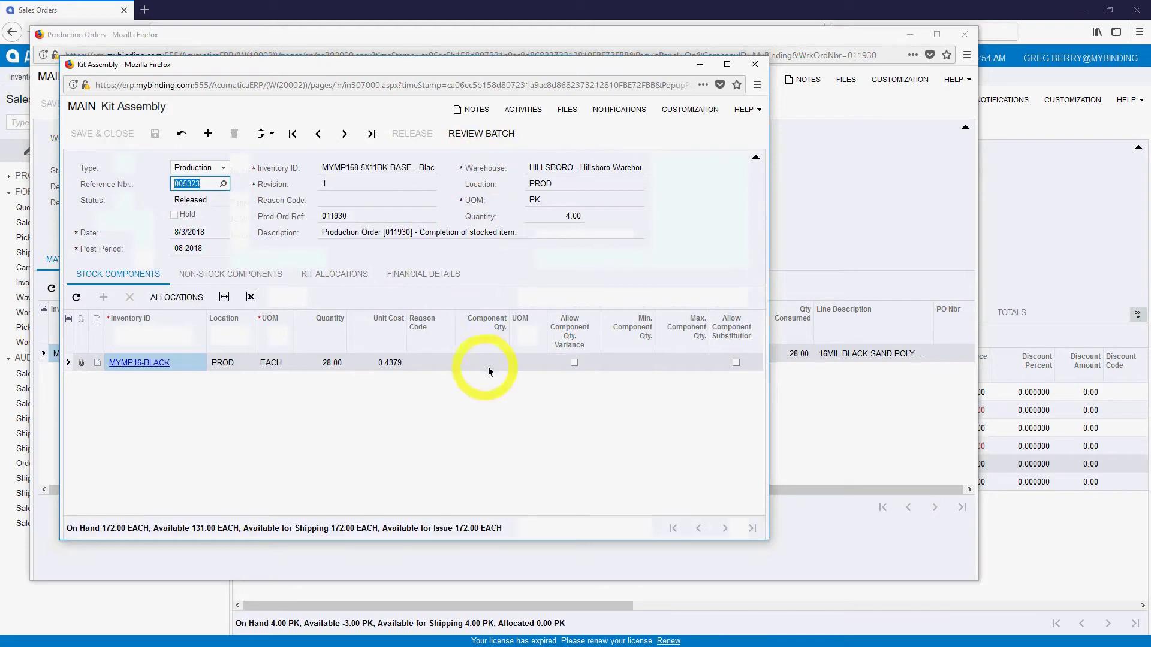
{"action": "left_click", "coordinate": [431, 276]}
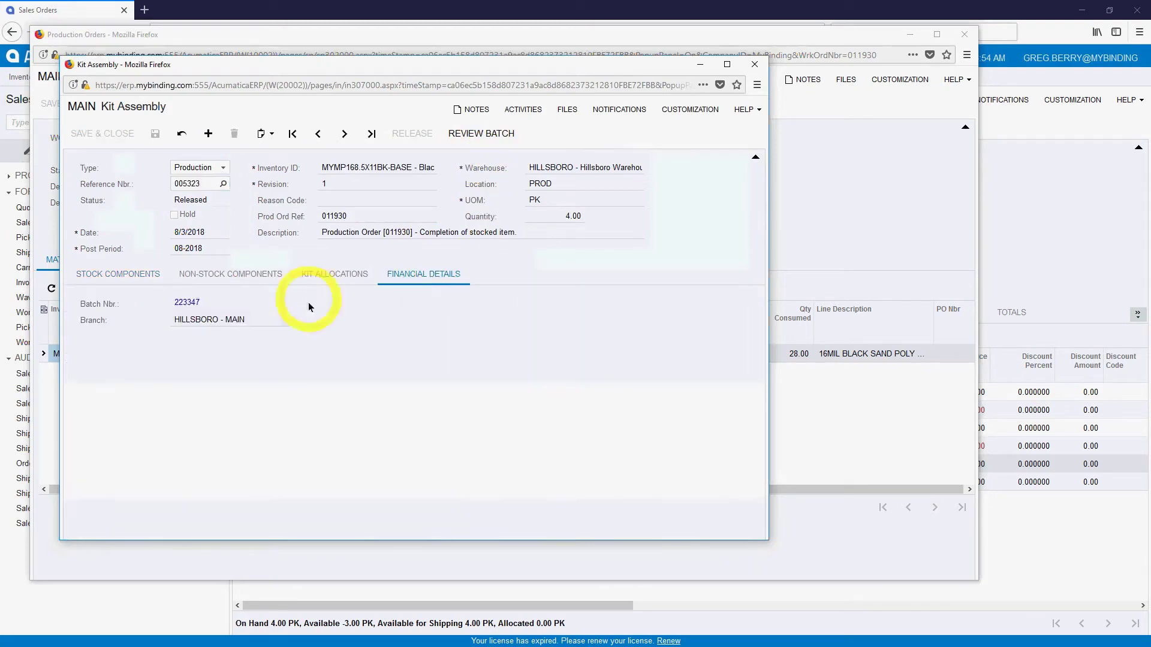
{"action": "left_click", "coordinate": [183, 303]}
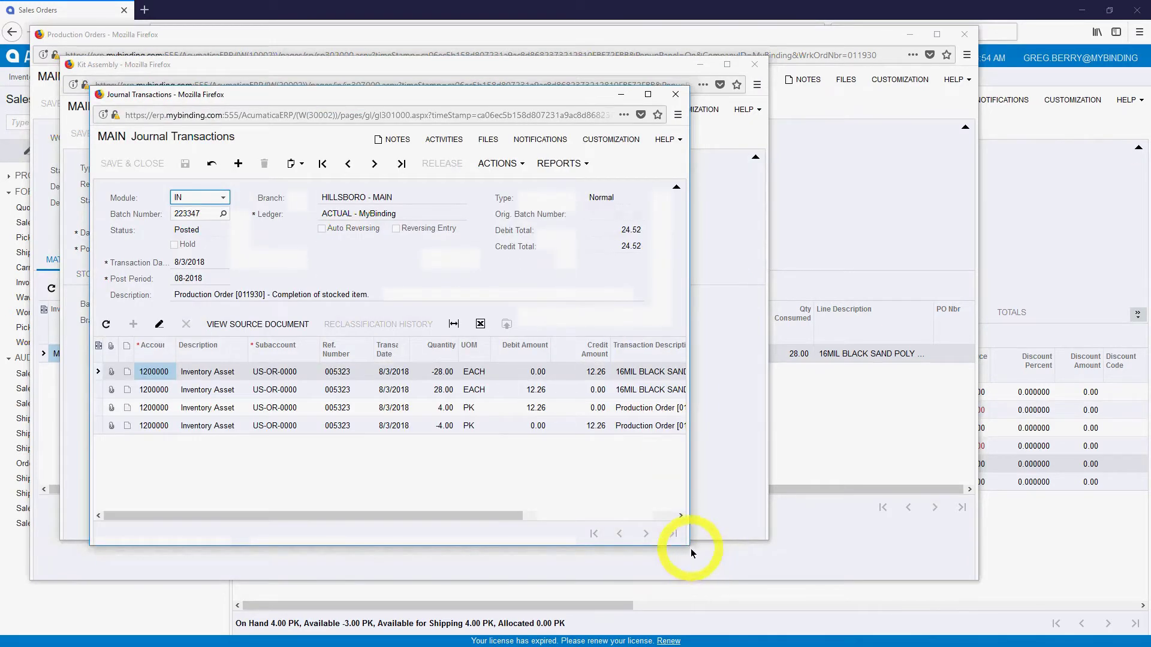
{"action": "left_click_drag", "start_coordinate": [689, 548], "coordinate": [1052, 544]}
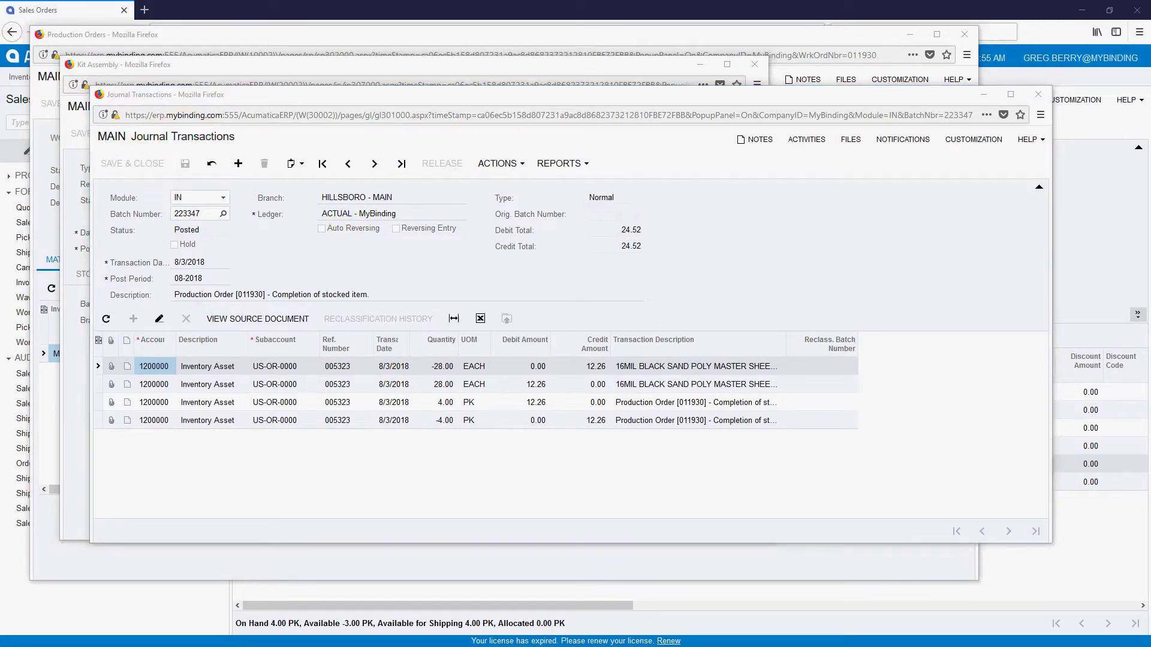
{"action": "left_click", "coordinate": [1039, 94]}
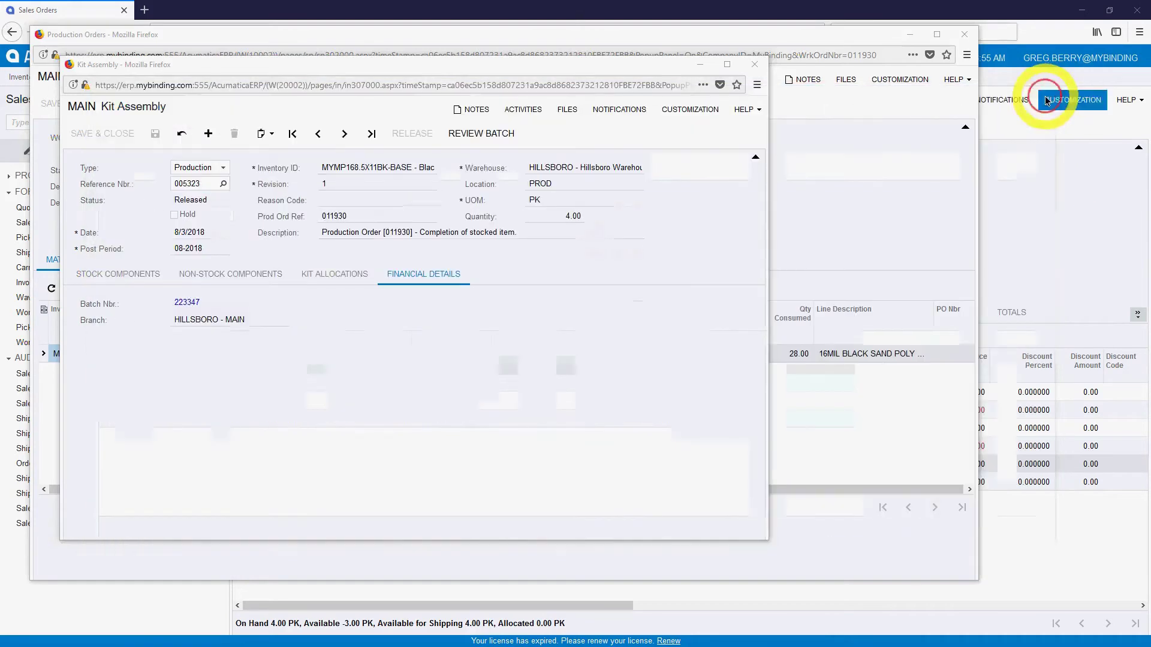
{"action": "left_click", "coordinate": [753, 64]}
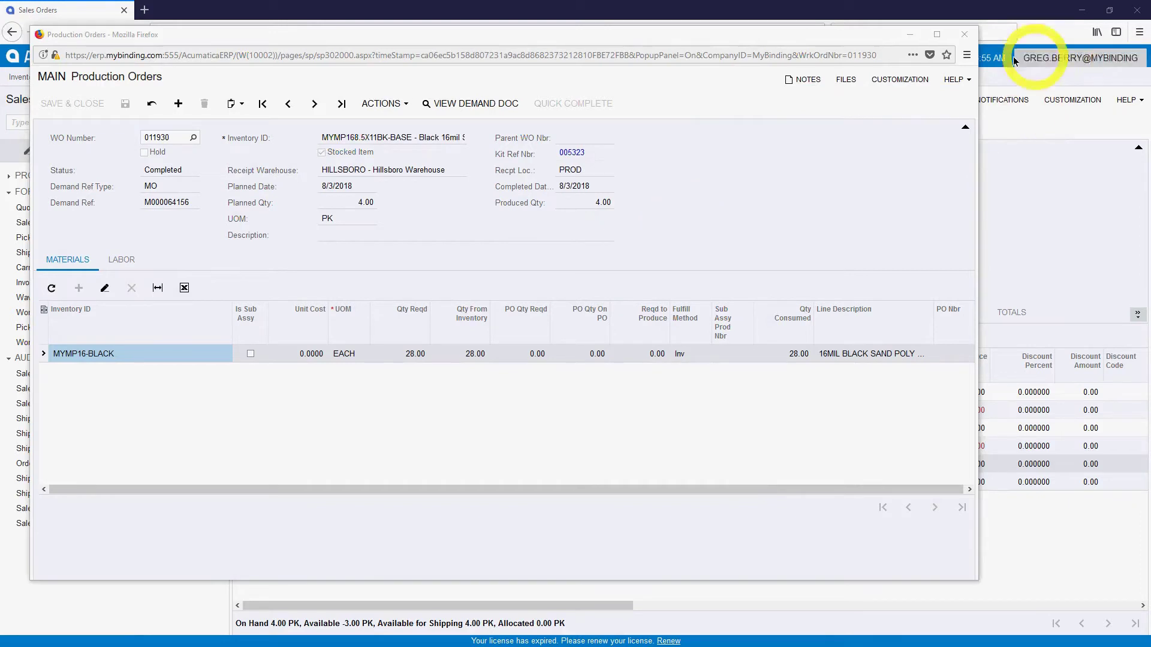
{"action": "left_click", "coordinate": [964, 34]}
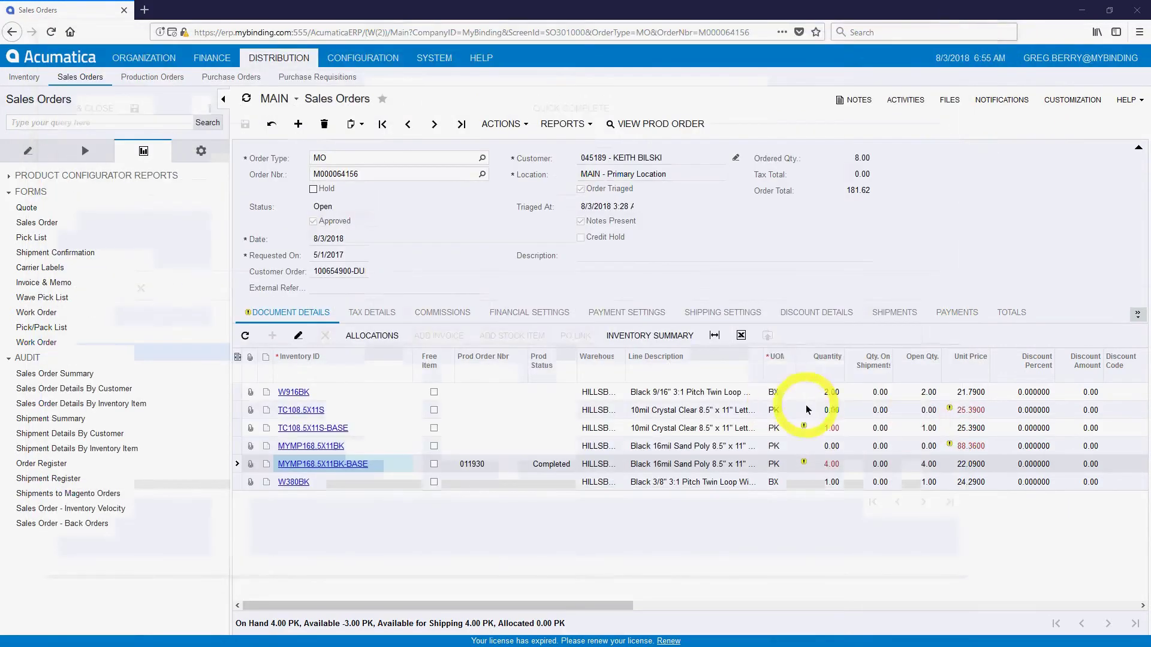
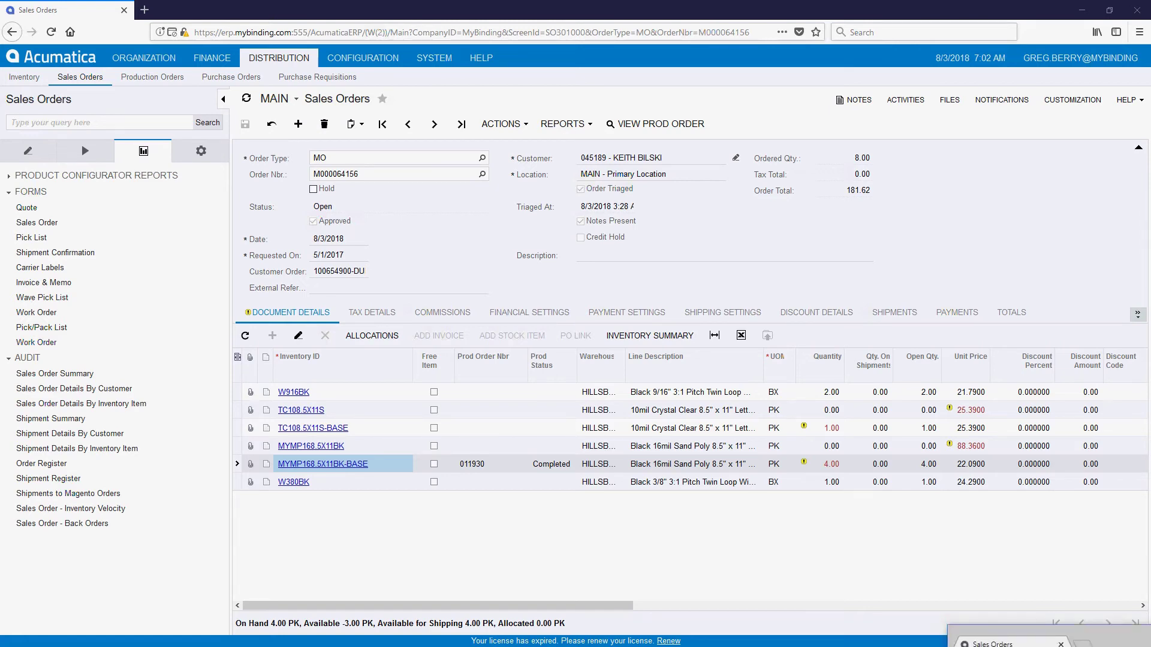
Bring up the separate HILLSBORO Sales Orders window and start a new MO order for customer Print Resources Jax
{"action": "left_click_drag", "start_coordinate": [1150, 646], "coordinate": [647, 1]}
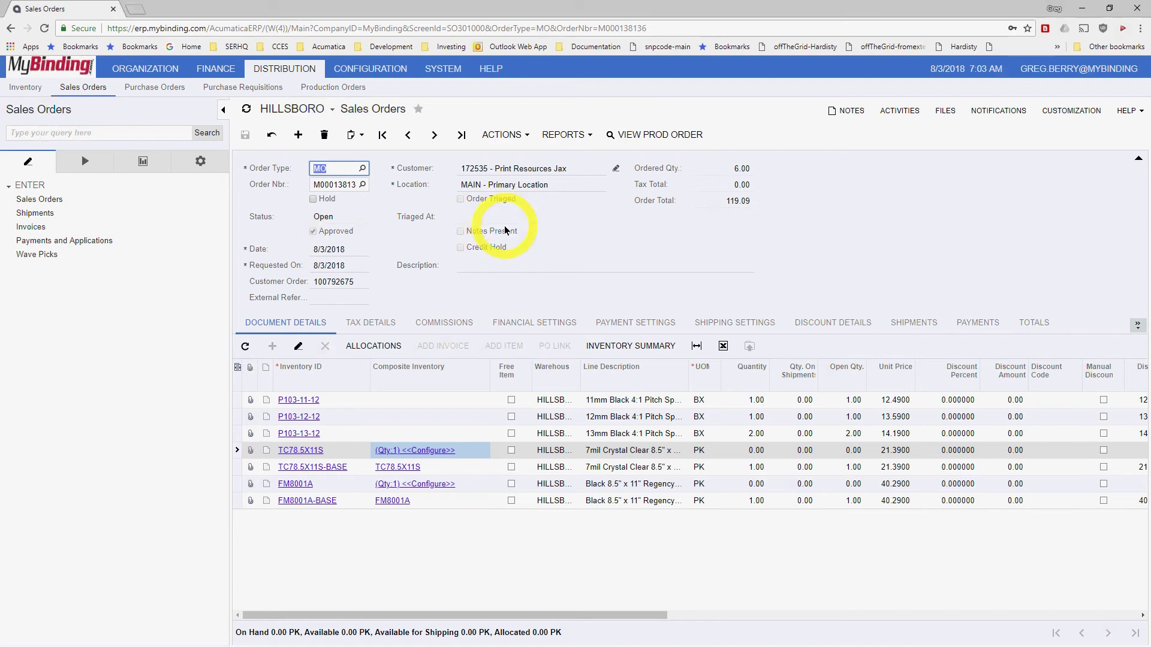
{"action": "left_click", "coordinate": [304, 135]}
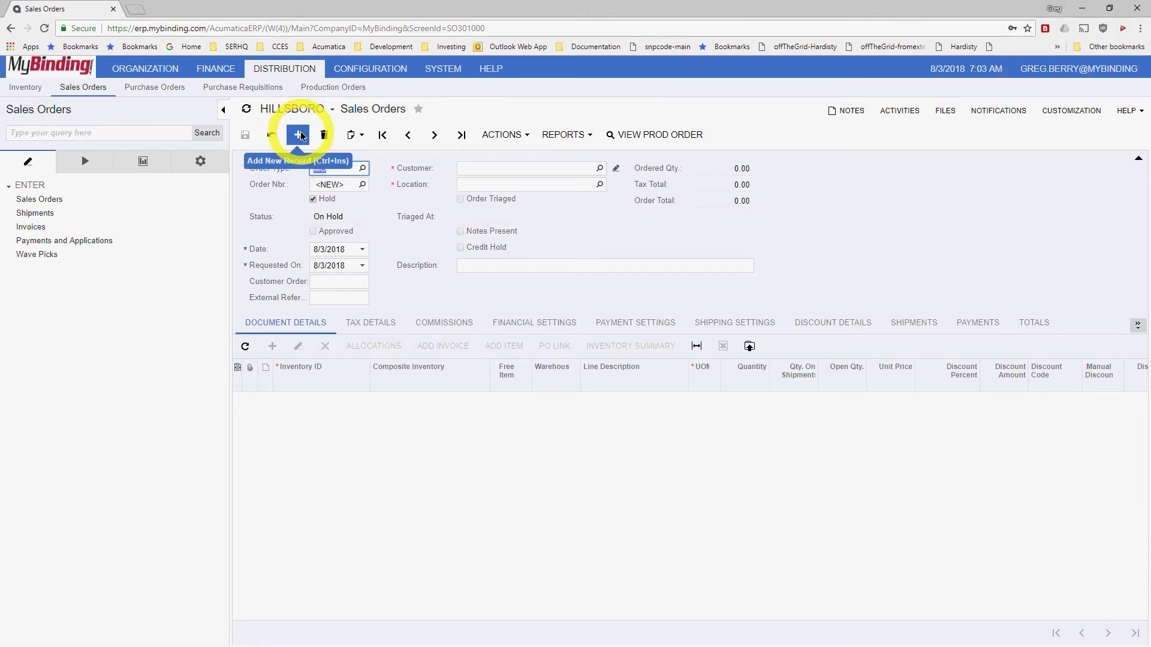
{"action": "left_click", "coordinate": [478, 168]}
{"action": "type", "text": "17"}
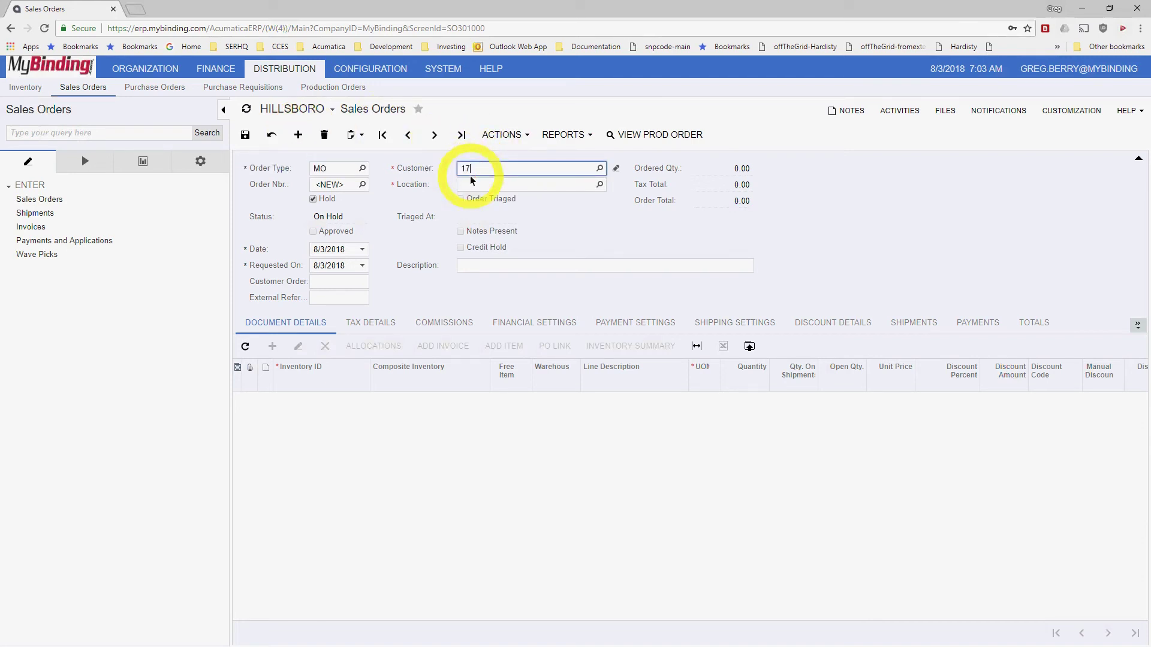
{"action": "type", "text": "25"}
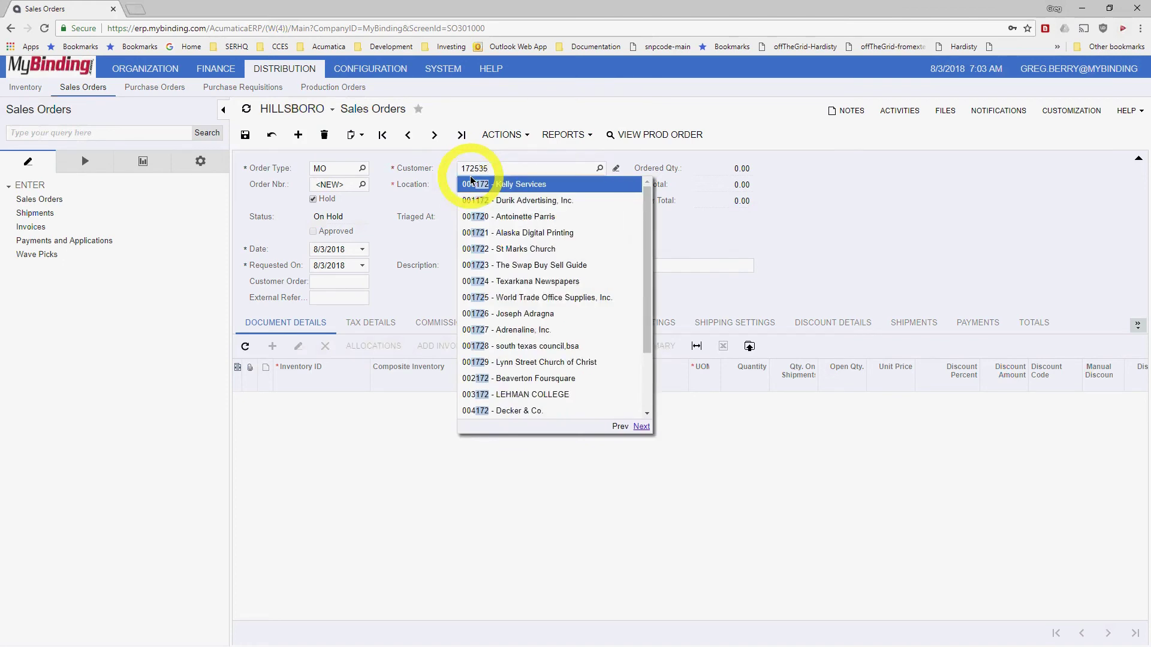
{"action": "type", "text": "35"}
{"action": "key", "text": "Tab"}
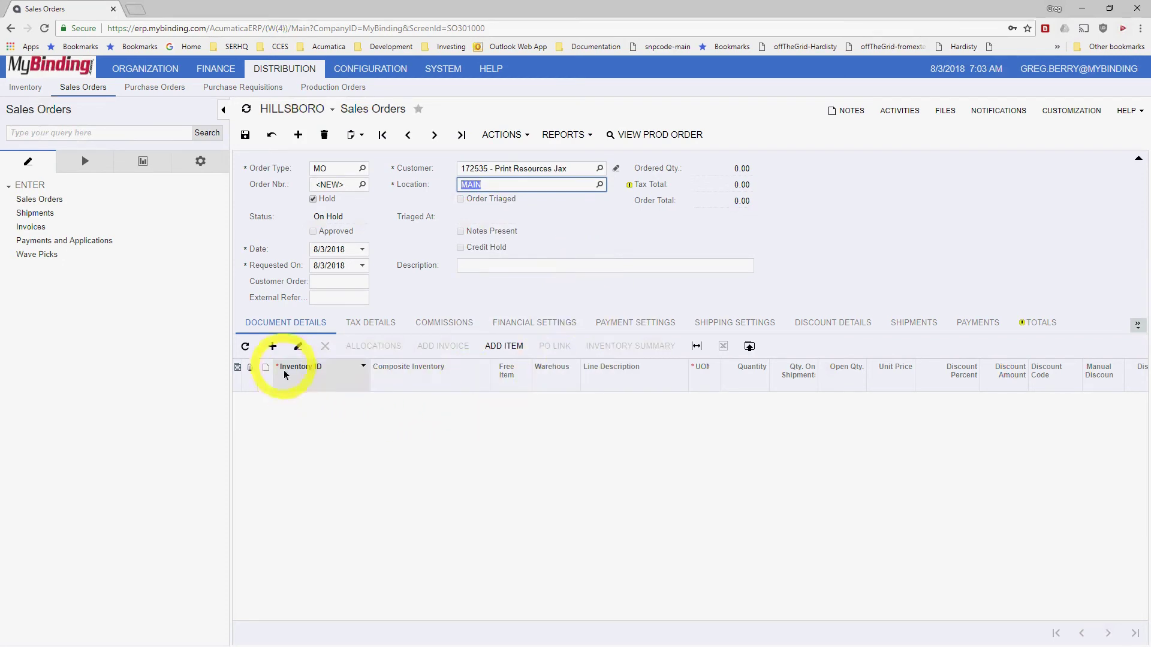
Add item TC78.5X11S as an order line, view its composite configuration options, cancel the configuration, and return to the MAIN sales order window
{"action": "left_click", "coordinate": [272, 347]}
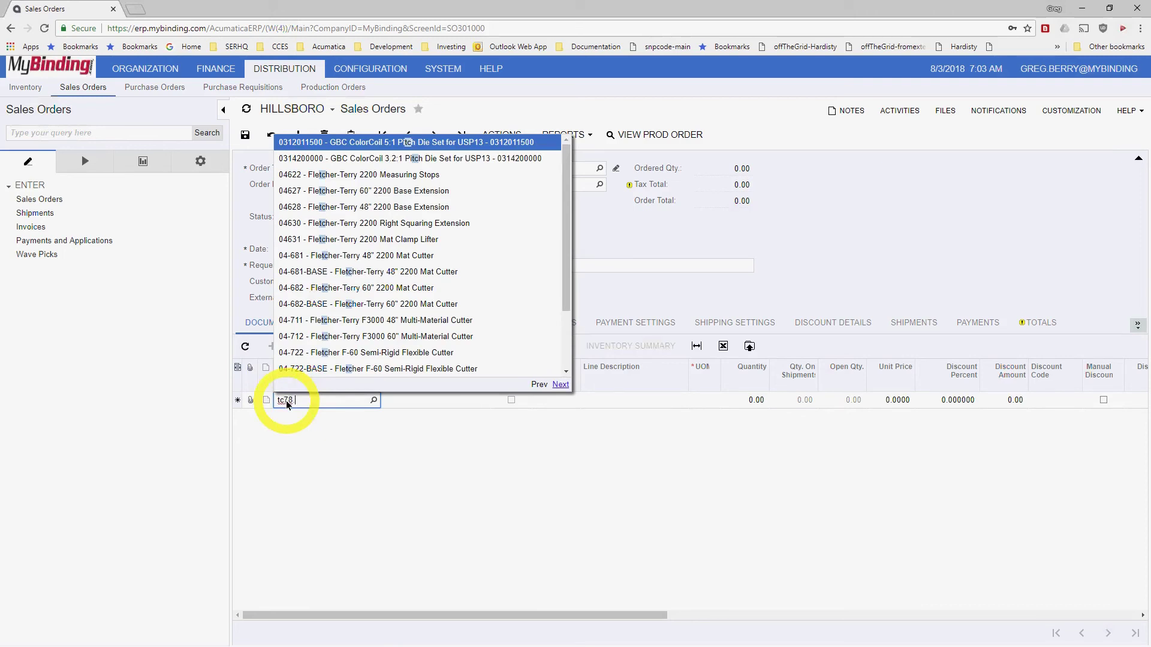
{"action": "type", "text": "."}
{"action": "key", "text": "BackSpace"}
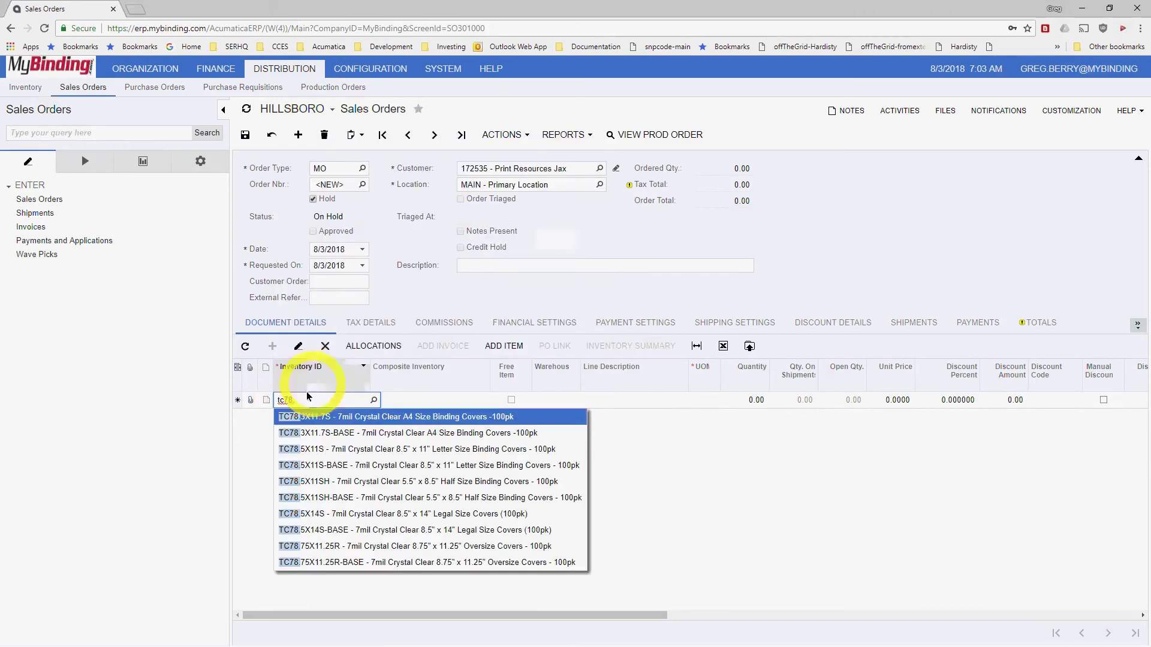
{"action": "left_click", "coordinate": [308, 449]}
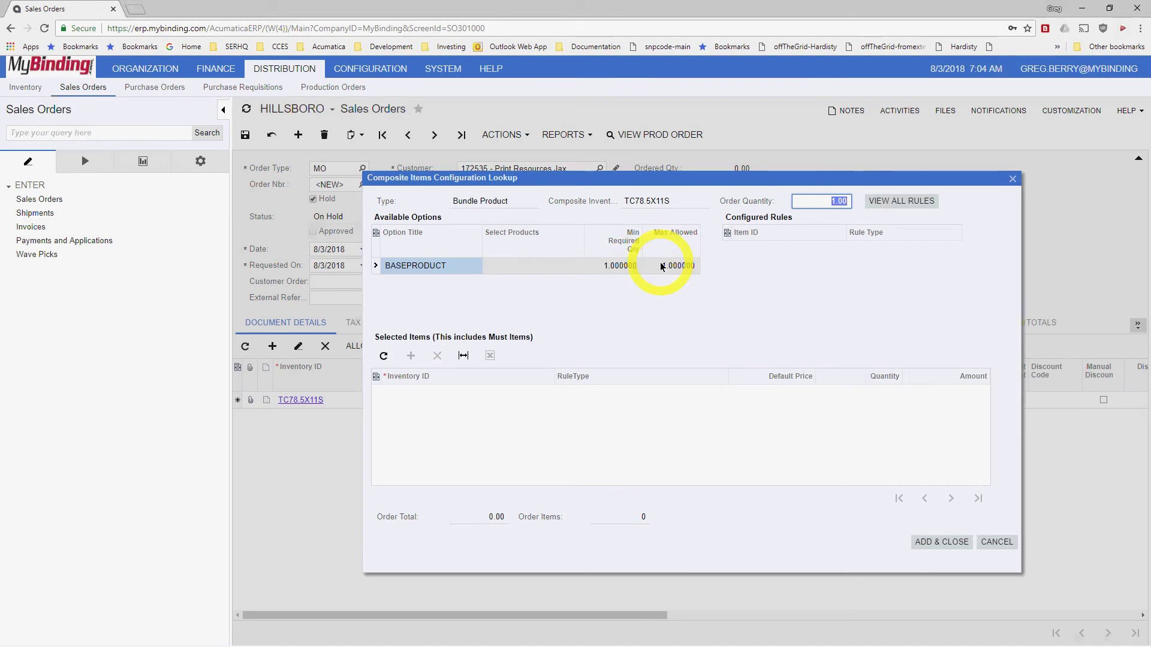
{"action": "left_click", "coordinate": [997, 542]}
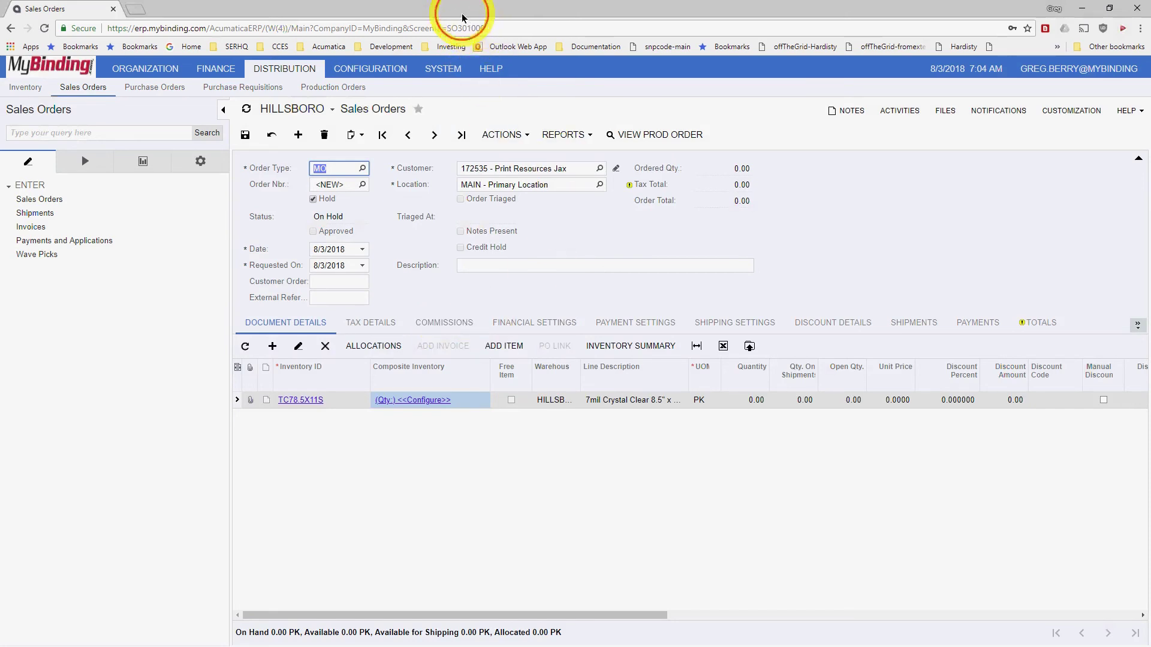
{"action": "left_click_drag", "start_coordinate": [462, 9], "coordinate": [479, 249]}
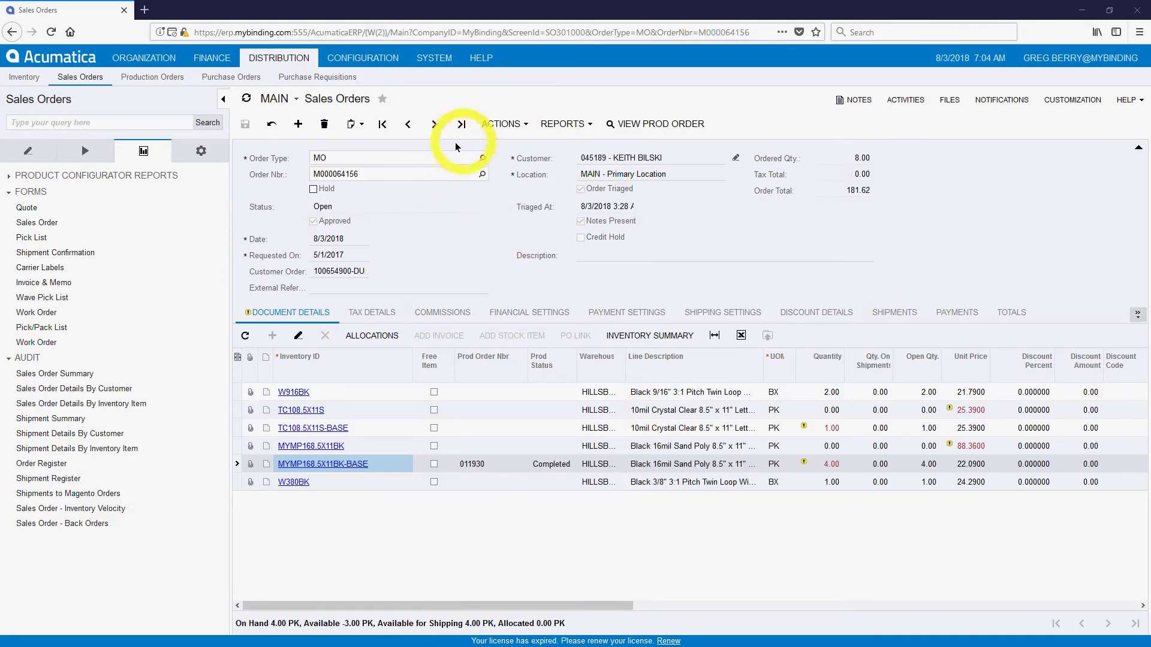
Look over the last sales order and its available actions, and browse back two orders to the one with the completed production order
{"action": "left_click", "coordinate": [461, 125]}
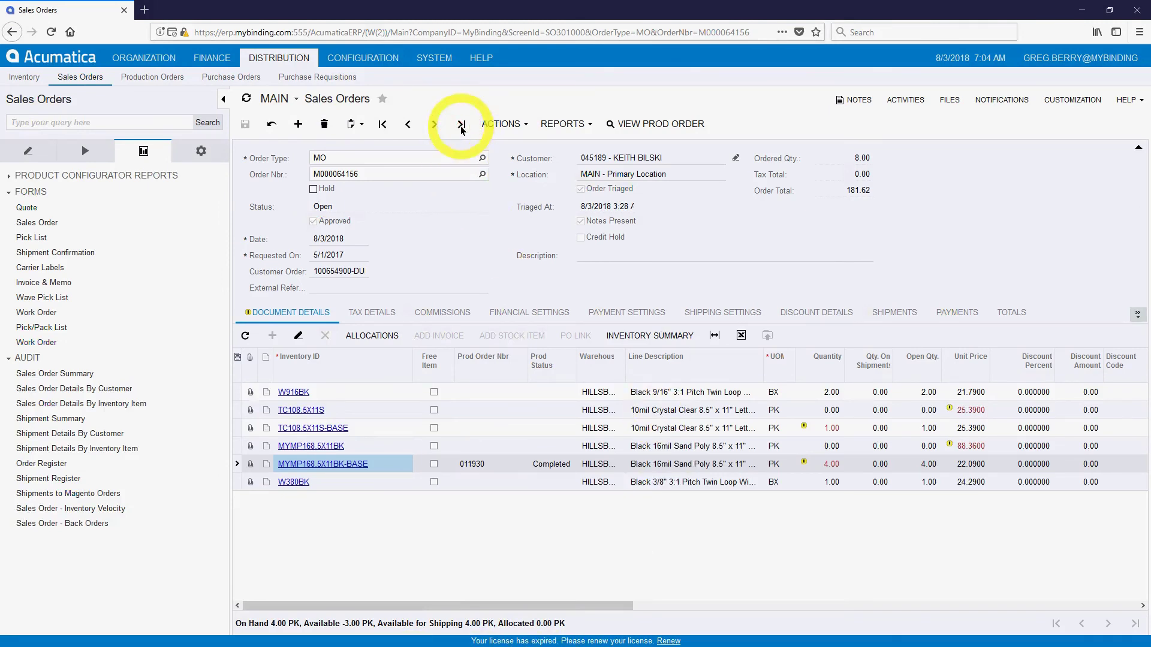
{"action": "left_click", "coordinate": [501, 125]}
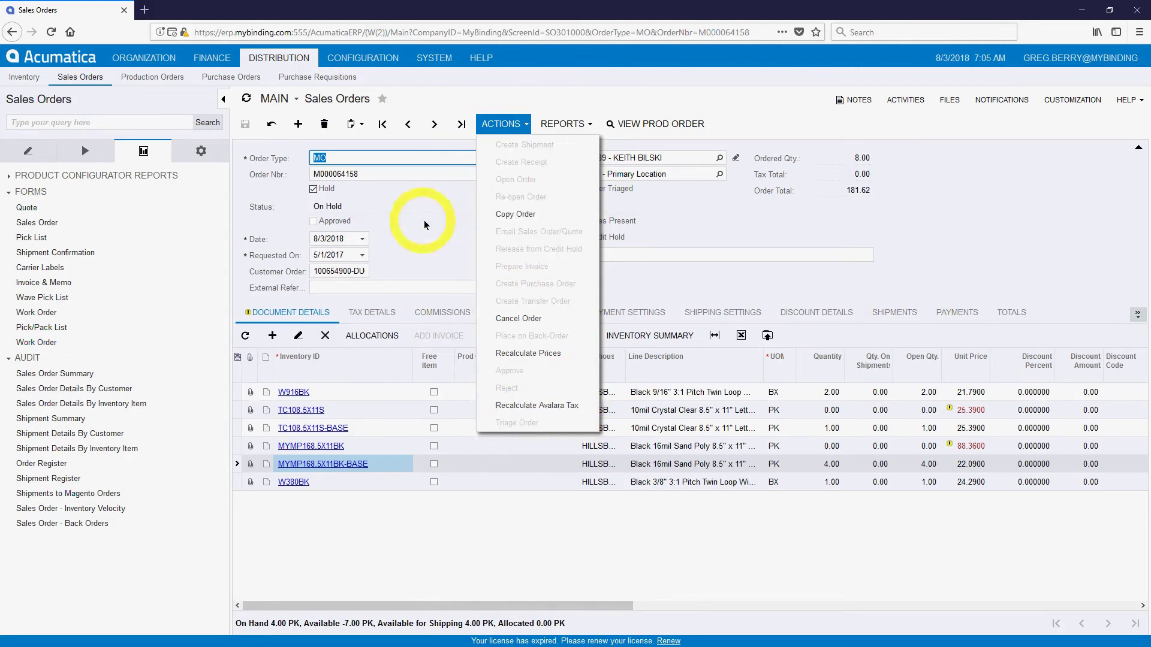
{"action": "left_click", "coordinate": [440, 137]}
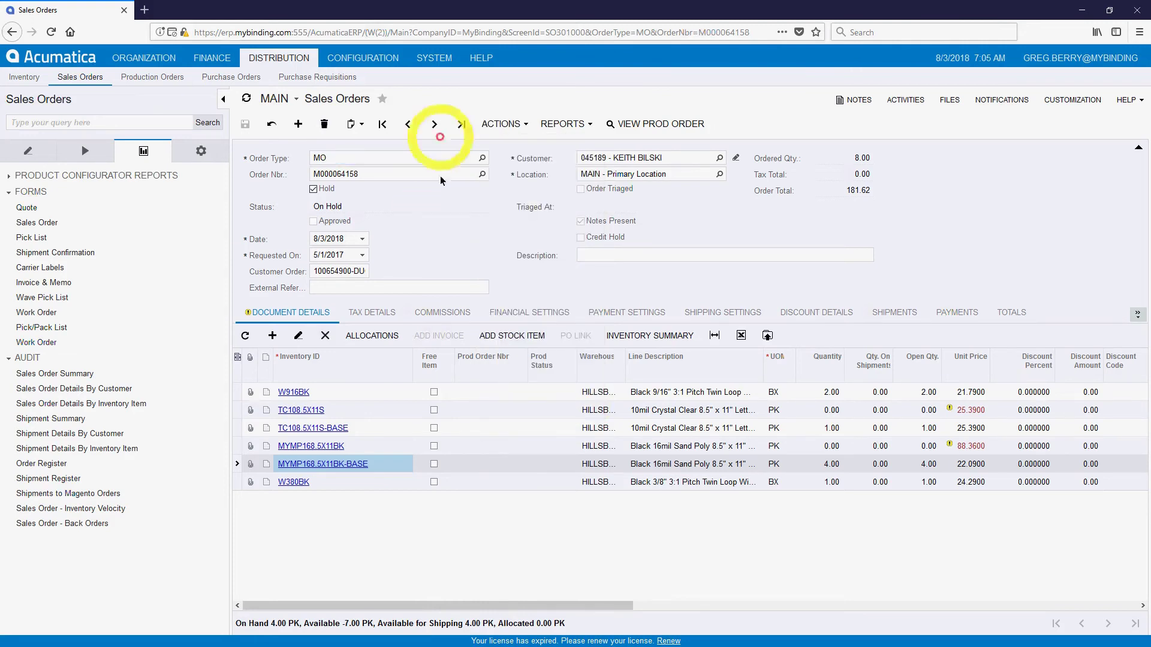
{"action": "left_click", "coordinate": [411, 126]}
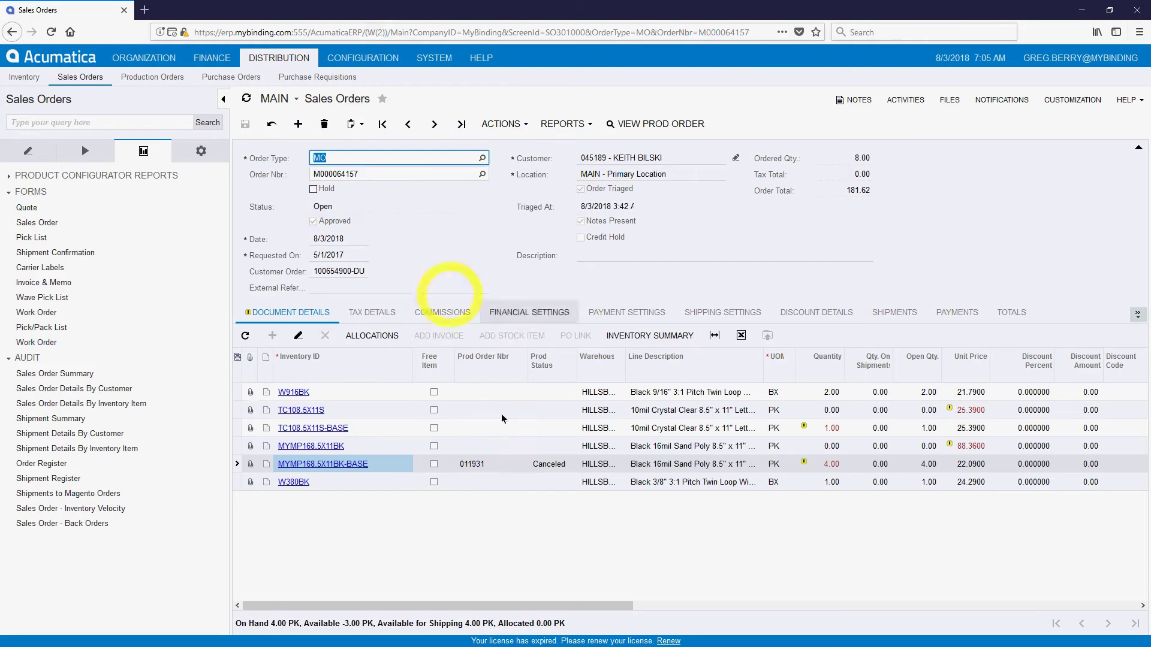
{"action": "left_click", "coordinate": [407, 126]}
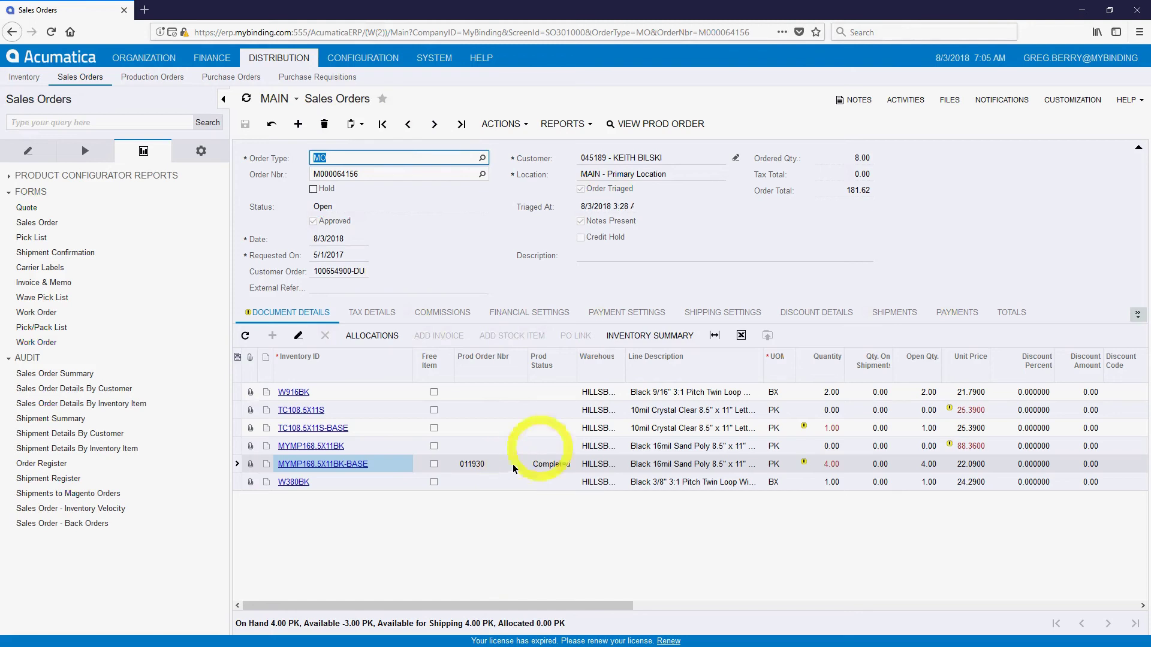
View the production order for MYMP168.5X11BK-BASE, check its available actions, and close its window
{"action": "left_click", "coordinate": [635, 123]}
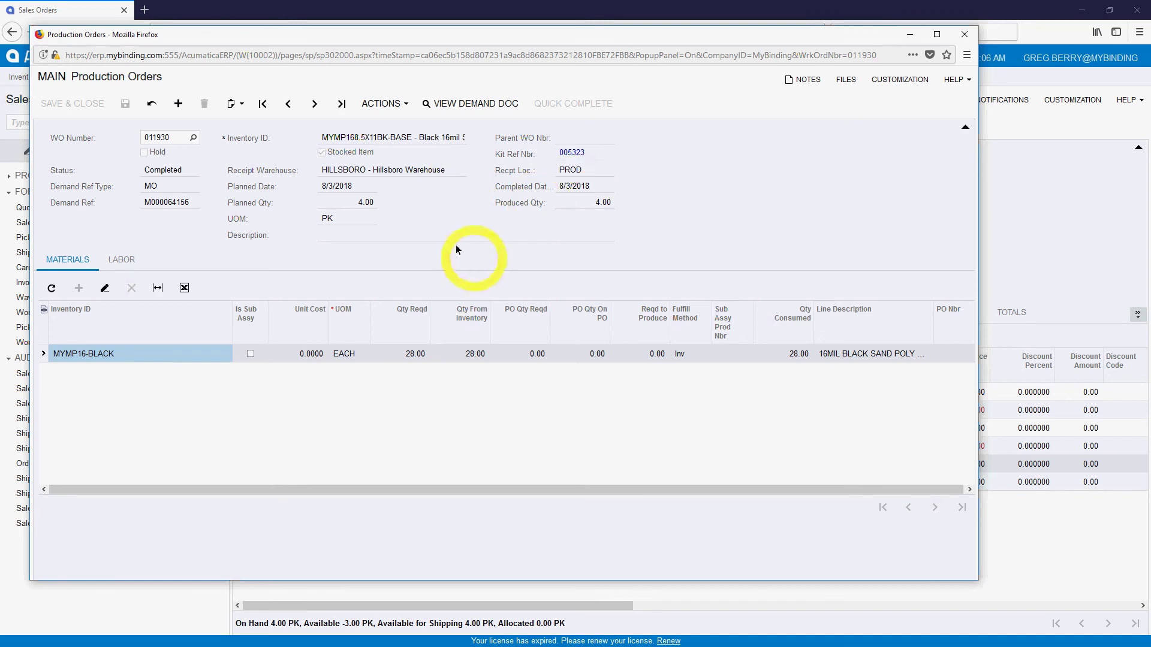
{"action": "left_click", "coordinate": [383, 106]}
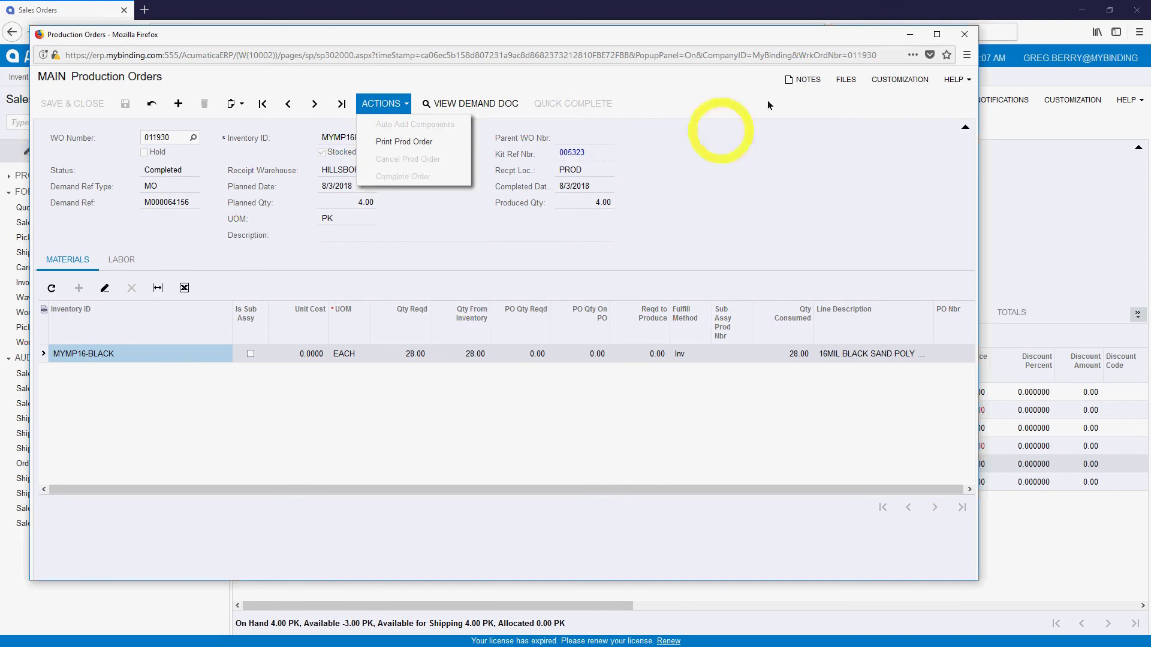
{"action": "left_click", "coordinate": [962, 34]}
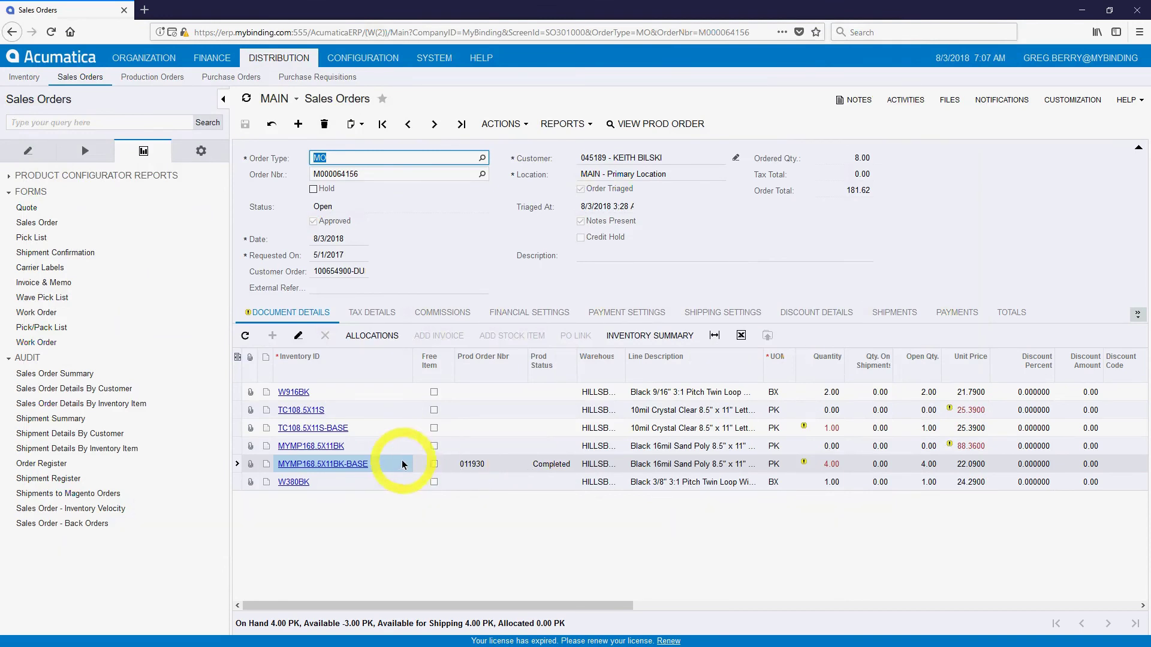
Look over the actions available for the open sales order, and open the production order linked to its MYMP168.5X11BK-BASE line
{"action": "left_click", "coordinate": [497, 126]}
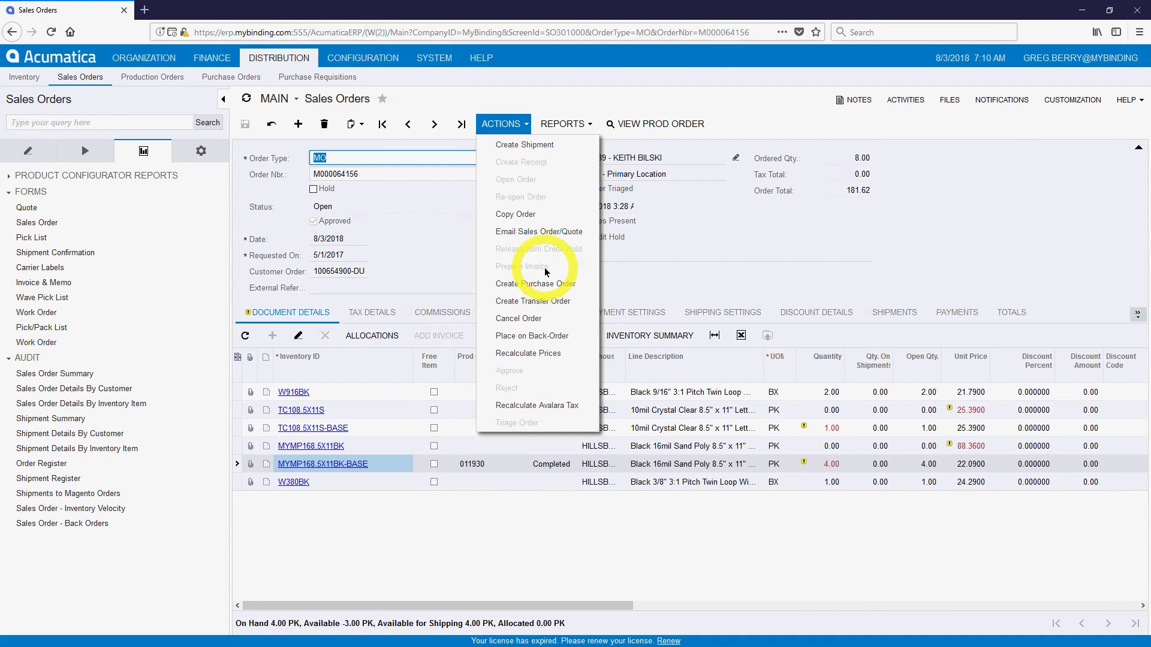
{"action": "left_click", "coordinate": [719, 282]}
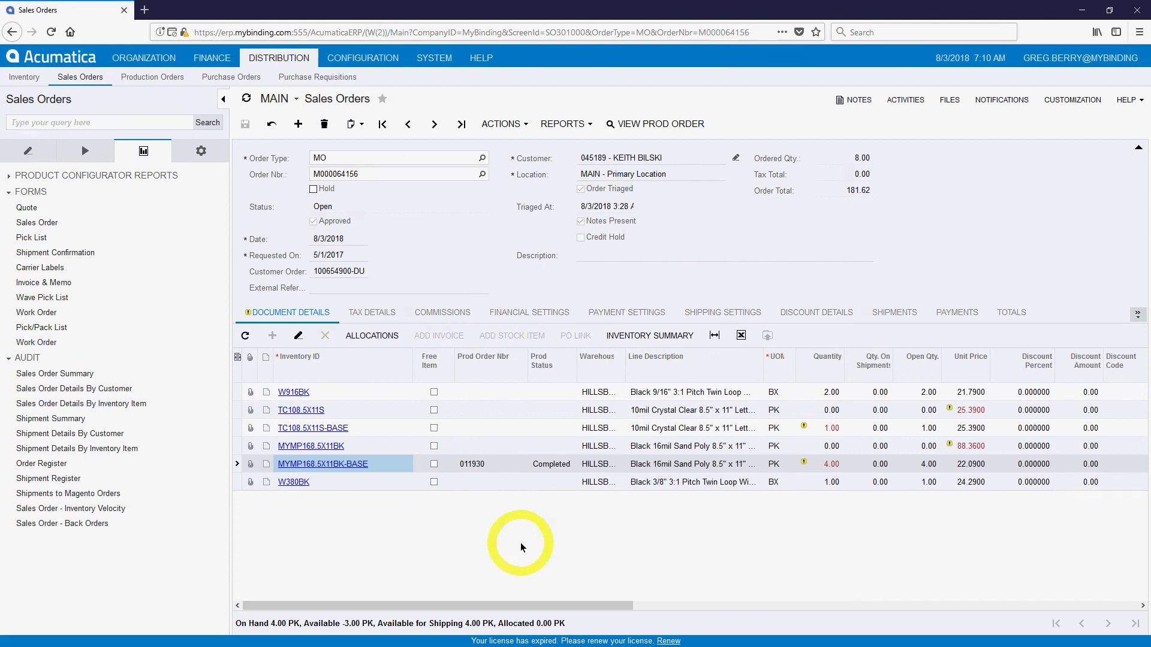
{"action": "left_click", "coordinate": [624, 135]}
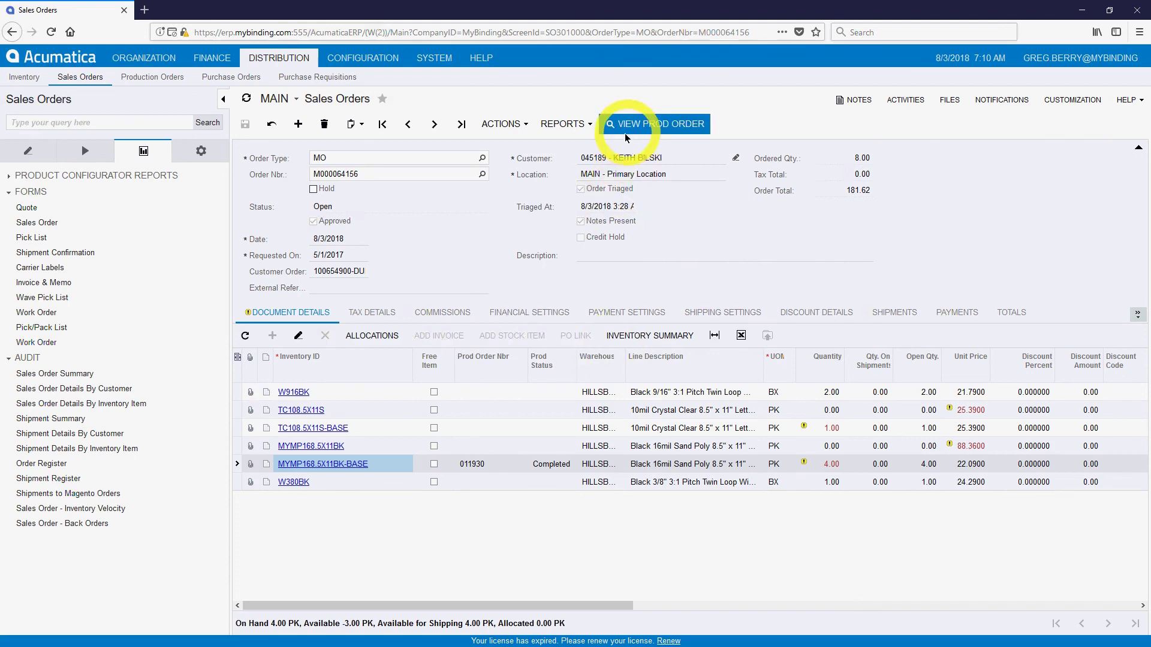